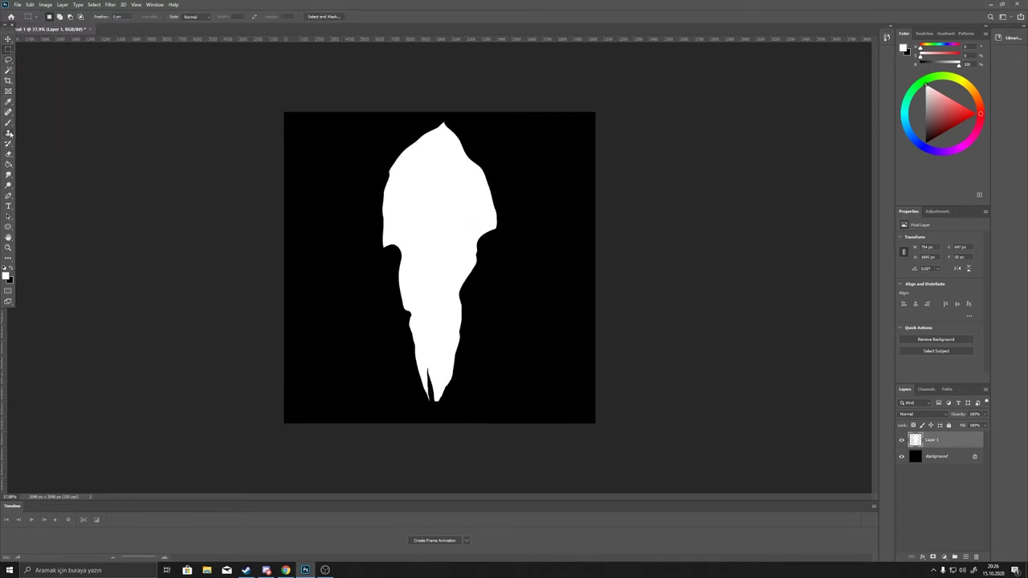
Step: Erase part of the white slash shape's edge with the eraser brush
{"action": "left_click", "coordinate": [56, 18]}
{"action": "left_click_drag", "start_coordinate": [458, 308], "coordinate": [462, 332]}
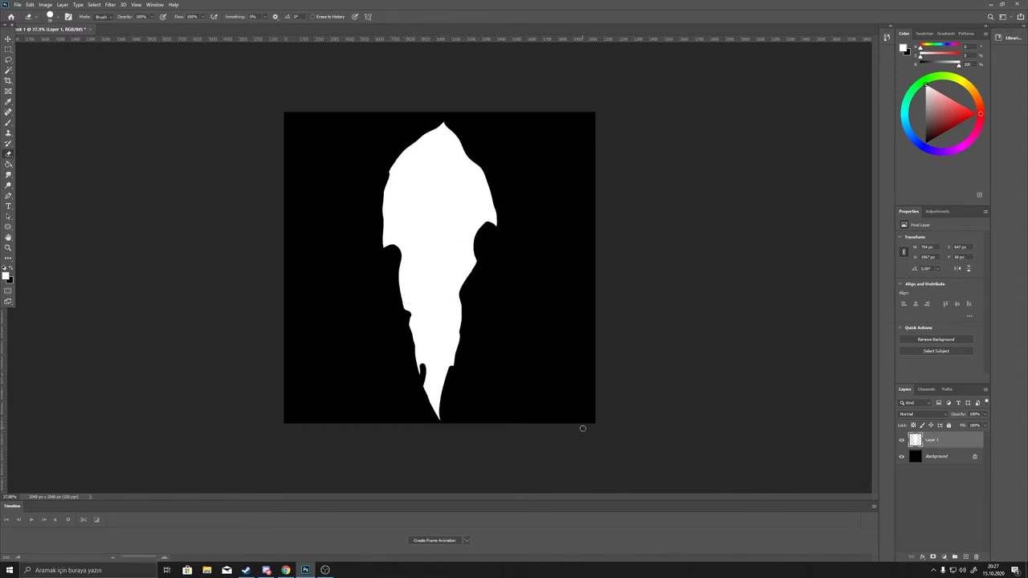
{"action": "left_click", "coordinate": [58, 16]}
{"action": "left_click", "coordinate": [399, 166]}
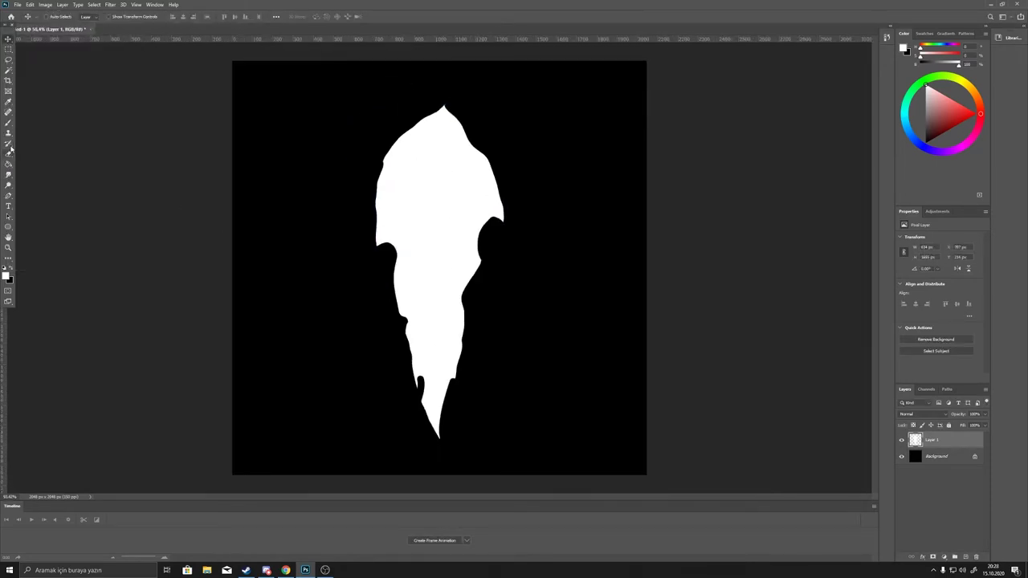
Step: Soften the shape with a Gaussian Blur of radius 4.5
{"action": "left_click", "coordinate": [110, 4]}
{"action": "mouse_move", "coordinate": [138, 102]}
{"action": "left_click", "coordinate": [225, 136]}
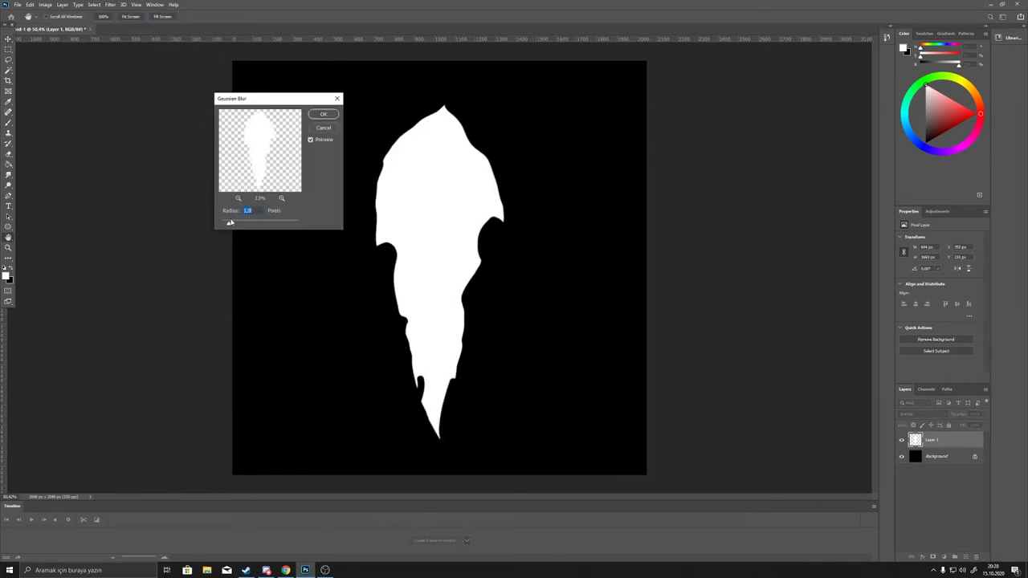
{"action": "left_click_drag", "start_coordinate": [235, 224], "coordinate": [240, 224]}
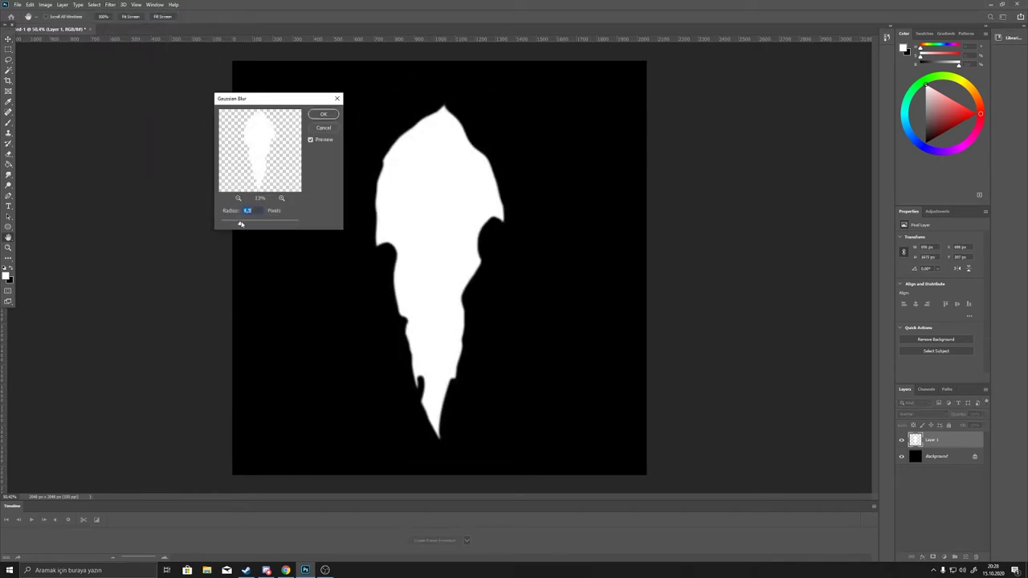
{"action": "left_click", "coordinate": [323, 114]}
Step: Check the shape in single colour channels, then start a new blank 2048×2048 document
{"action": "left_click", "coordinate": [901, 419]}
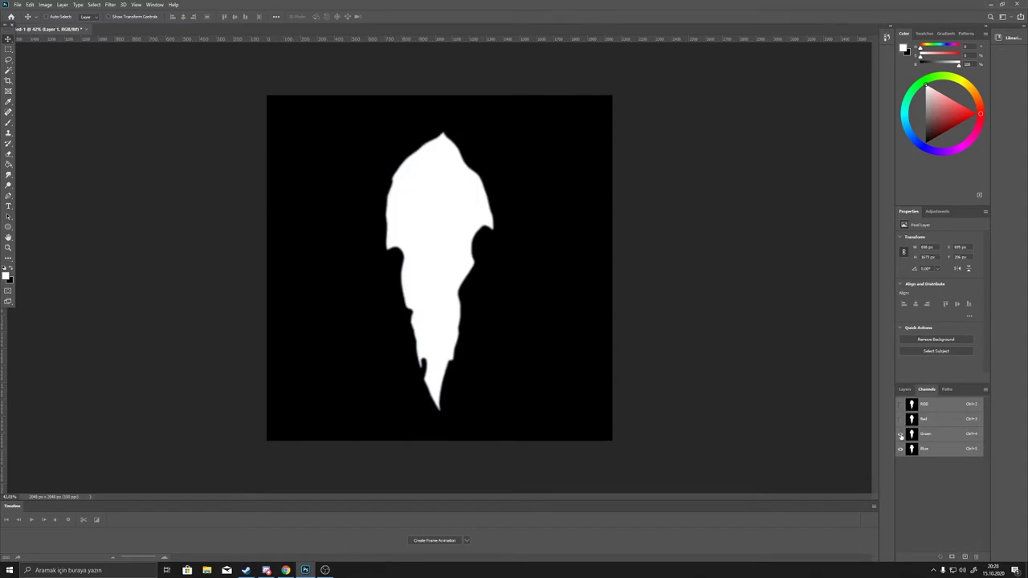
{"action": "left_click", "coordinate": [900, 449]}
{"action": "left_click", "coordinate": [901, 404]}
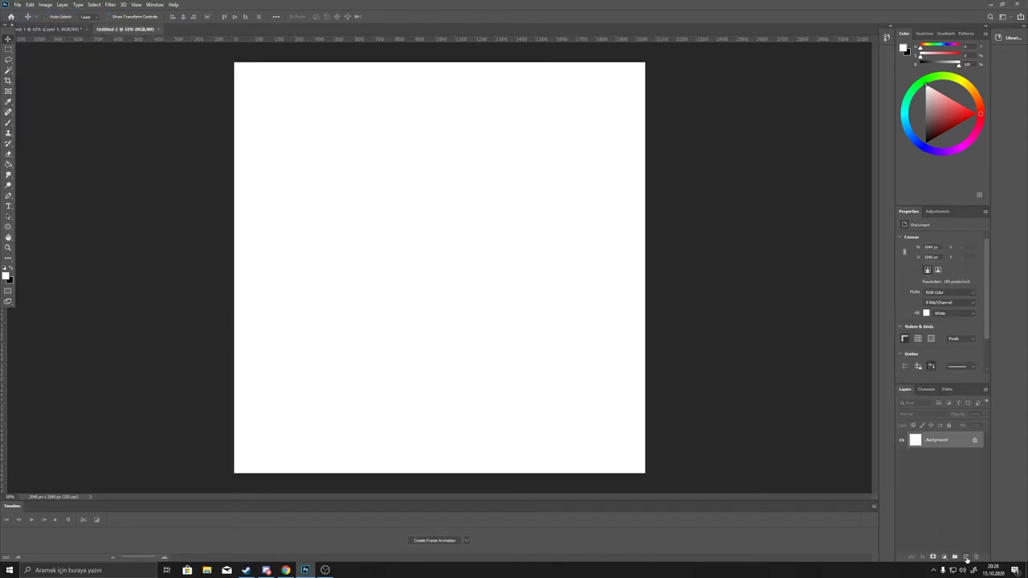
Step: Fill the new canvas black and paint three white vertical brush strokes
{"action": "key", "text": "ctrl+i"}
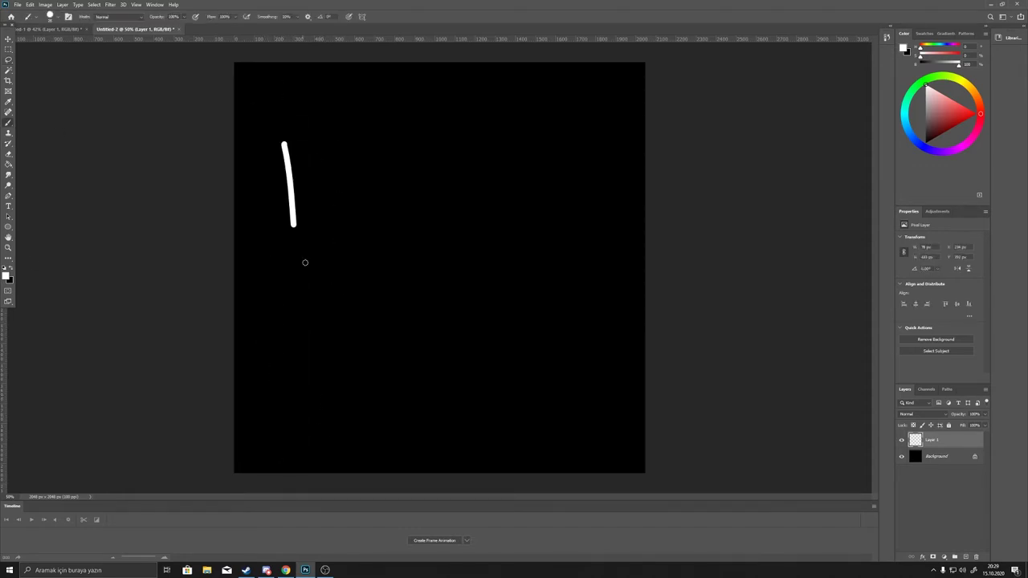
{"action": "key", "text": "ctrl+z"}
{"action": "left_click", "coordinate": [51, 16]}
{"action": "left_click_drag", "start_coordinate": [305, 252], "coordinate": [302, 198]}
{"action": "left_click_drag", "start_coordinate": [335, 257], "coordinate": [332, 213]}
{"action": "left_click_drag", "start_coordinate": [386, 286], "coordinate": [374, 195]}
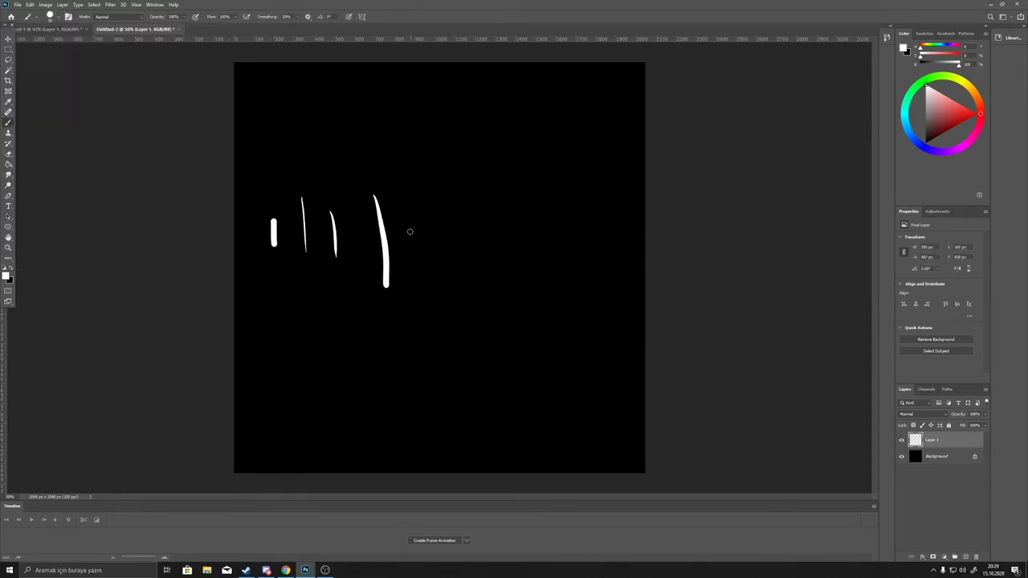
Step: Stretch the strokes into long vertical streaks with a 90° Motion Blur
{"action": "left_click", "coordinate": [110, 4]}
{"action": "mouse_move", "coordinate": [137, 94]}
{"action": "left_click", "coordinate": [230, 137]}
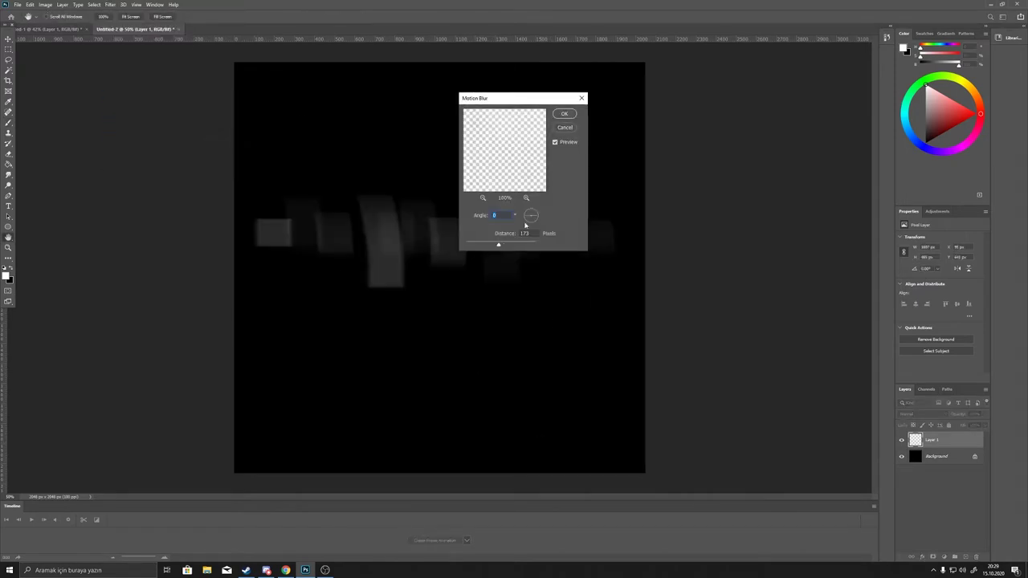
{"action": "left_click_drag", "start_coordinate": [494, 244], "coordinate": [480, 243]}
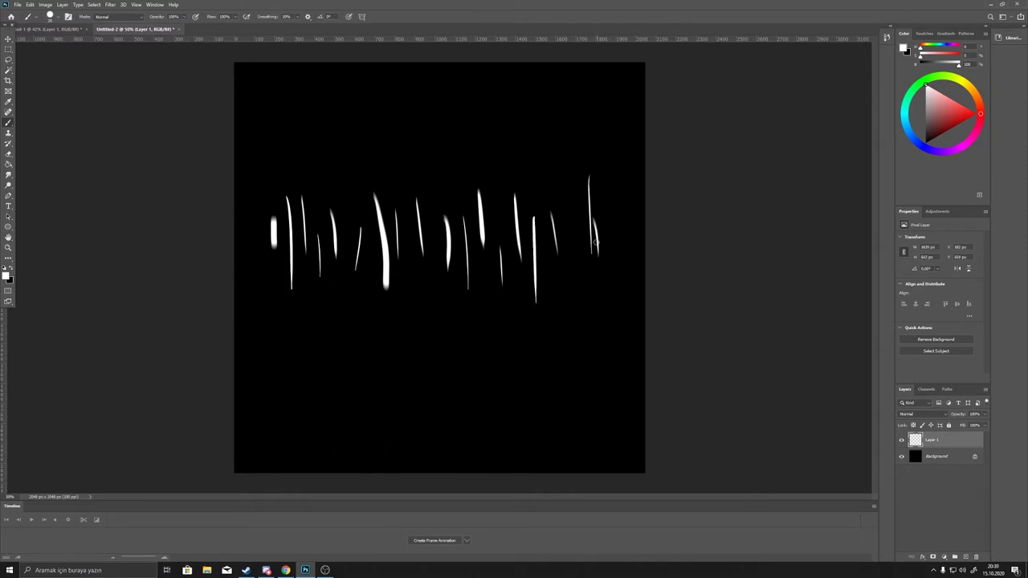
{"action": "left_click", "coordinate": [111, 4]}
{"action": "left_click", "coordinate": [230, 137]}
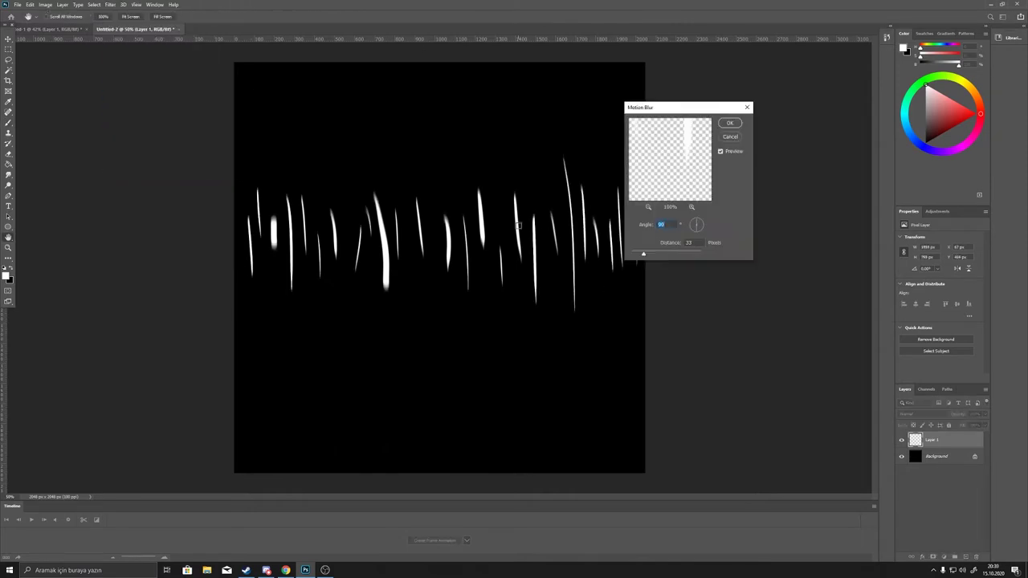
{"action": "mouse_move", "coordinate": [683, 252]}
{"action": "left_mouse_down"}
{"action": "mouse_move", "coordinate": [660, 251]}
{"action": "mouse_move", "coordinate": [696, 255]}
{"action": "left_mouse_up"}
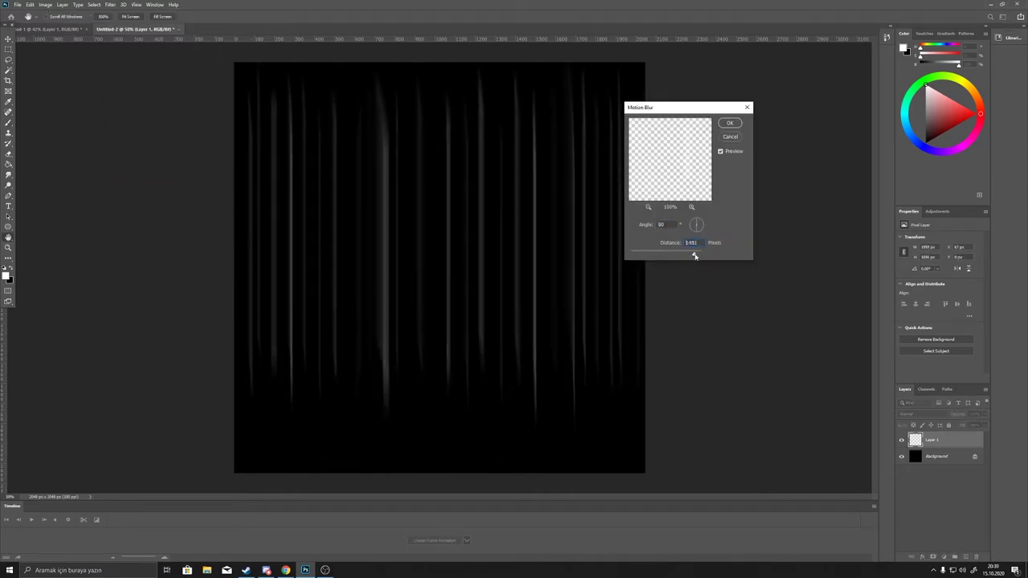
{"action": "left_click", "coordinate": [734, 125]}
Step: Reposition the streaks and brighten them with a Levels layer, lowering the white input
{"action": "key", "text": "v"}
{"action": "left_click_drag", "start_coordinate": [411, 222], "coordinate": [404, 249]}
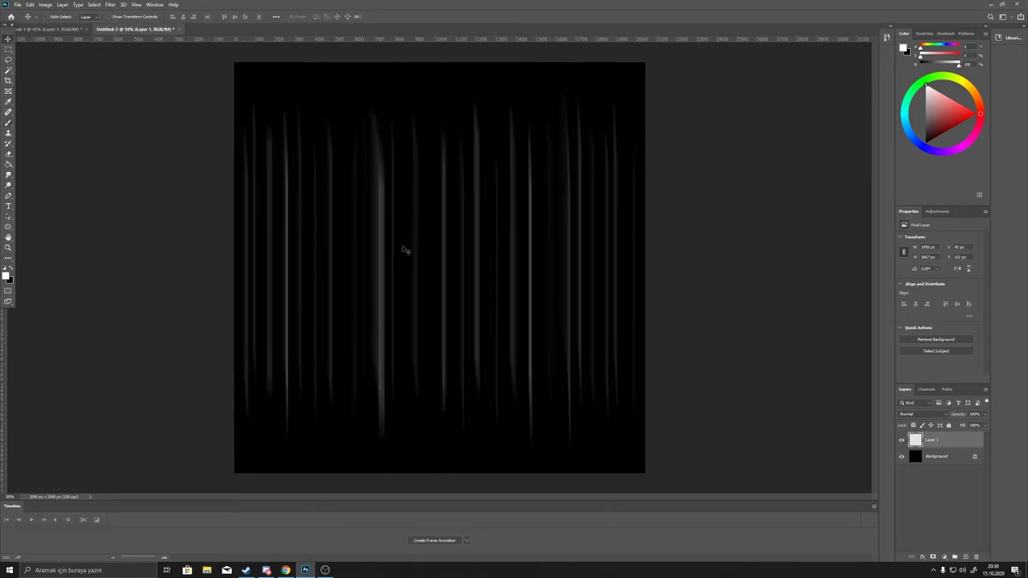
{"action": "left_click", "coordinate": [955, 556]}
{"action": "left_click", "coordinate": [956, 445]}
{"action": "left_click_drag", "start_coordinate": [978, 297], "coordinate": [926, 298]}
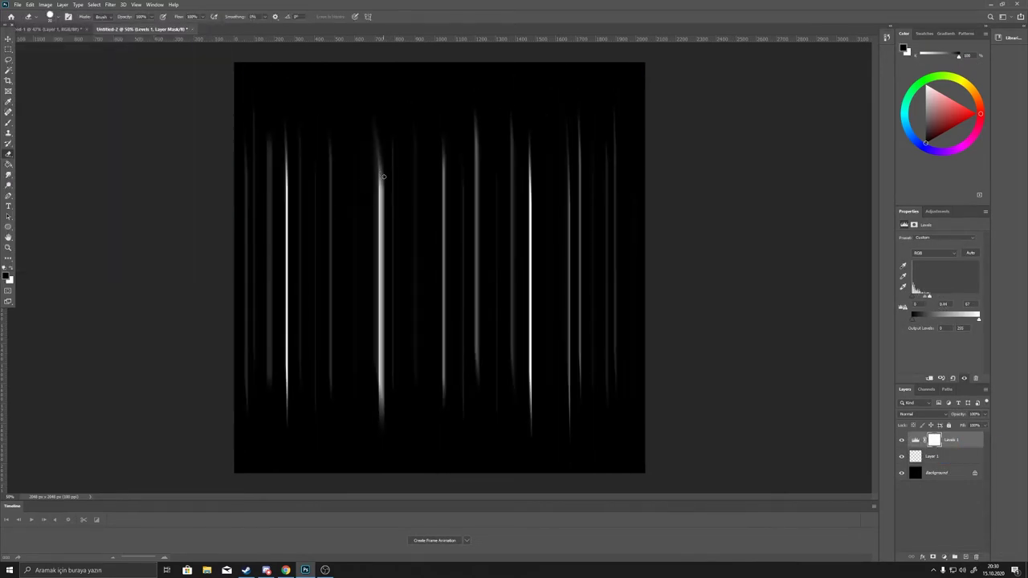
Step: Erase part of a bright streak and adjust the eraser brush size
{"action": "key", "text": "alt+bracketleft"}
{"action": "left_click_drag", "start_coordinate": [381, 168], "coordinate": [381, 193]}
{"action": "left_click", "coordinate": [50, 16]}
{"action": "left_click", "coordinate": [385, 164]}
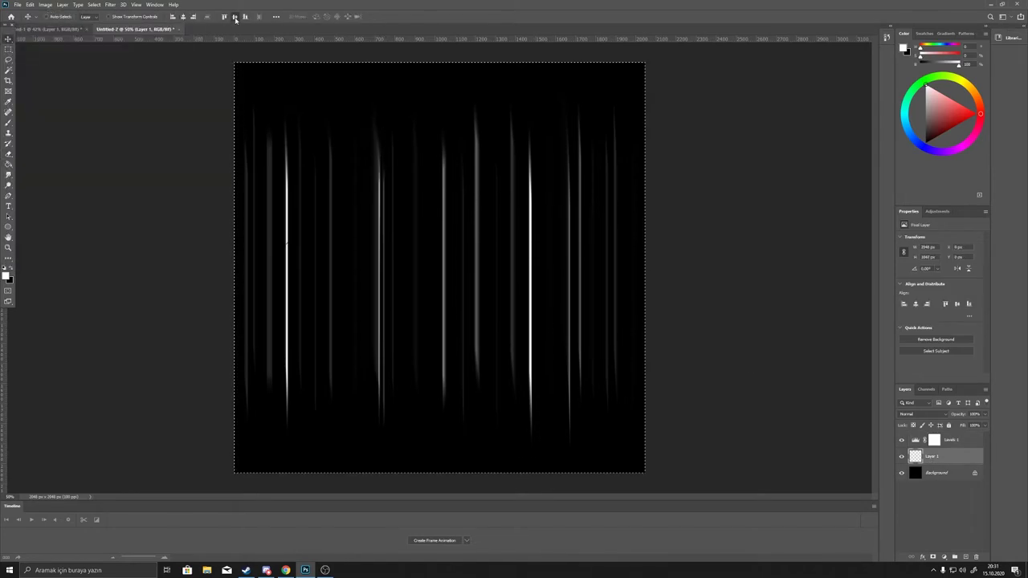
Step: Re-enable the Levels adjustment, flatten the streak image and copy it
{"action": "left_click", "coordinate": [902, 440]}
{"action": "right_click", "coordinate": [904, 442]}
{"action": "key", "text": "Escape"}
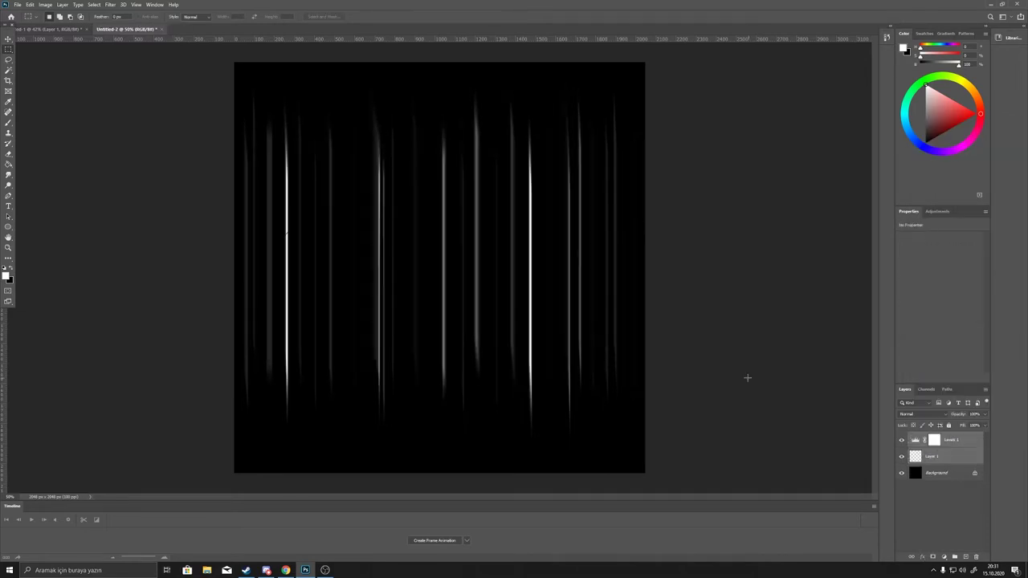
{"action": "right_click", "coordinate": [909, 444]}
{"action": "left_click", "coordinate": [952, 425]}
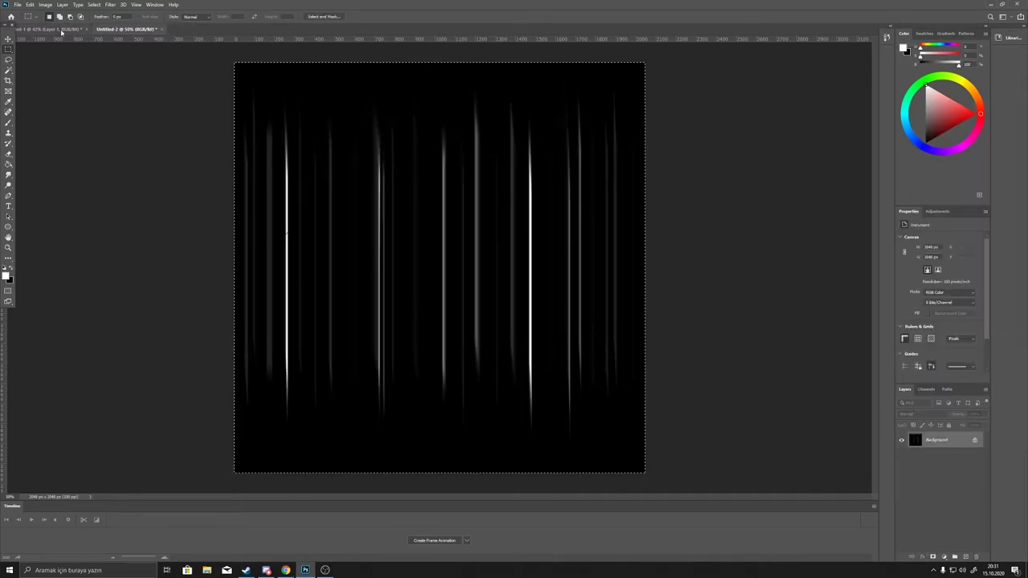
{"action": "key", "text": "ctrl+Tab"}
Step: Paste the streaks into a colour channel and the slash shape into the Blue channel
{"action": "key", "text": "ctrl+4"}
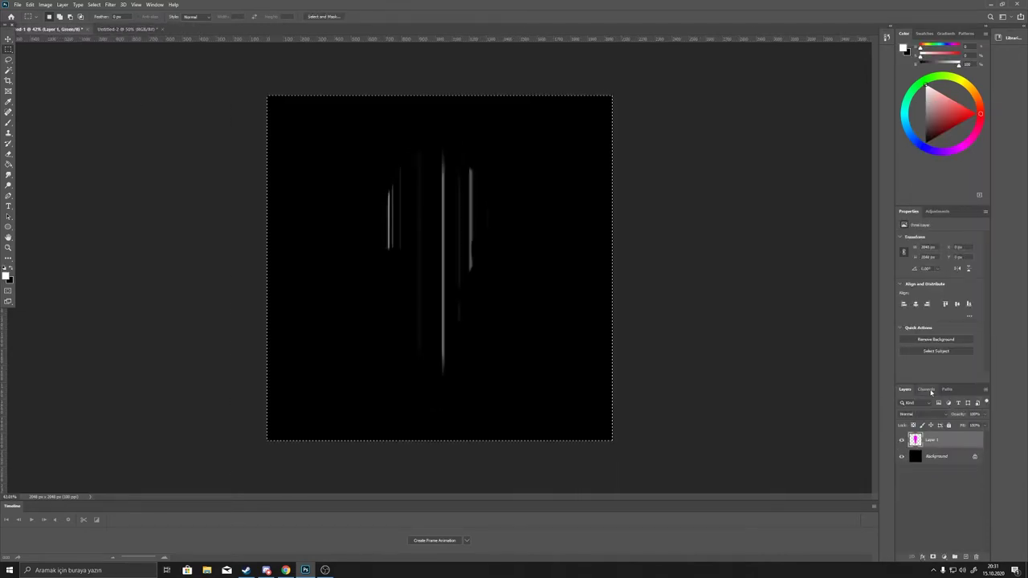
{"action": "left_click", "coordinate": [927, 390]}
{"action": "left_click", "coordinate": [900, 419]}
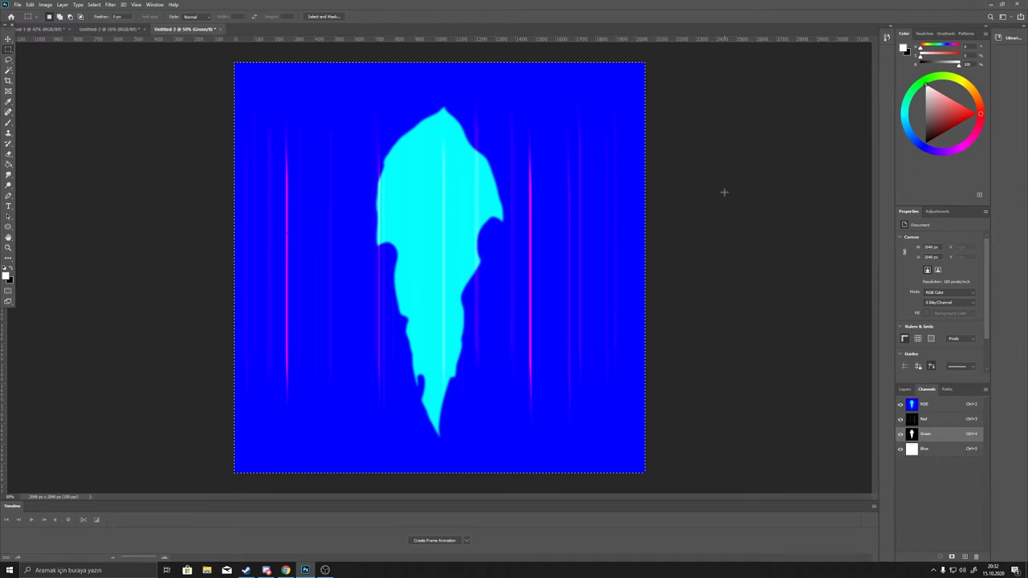
{"action": "left_click", "coordinate": [936, 452]}
{"action": "key", "text": "ctrl+v"}
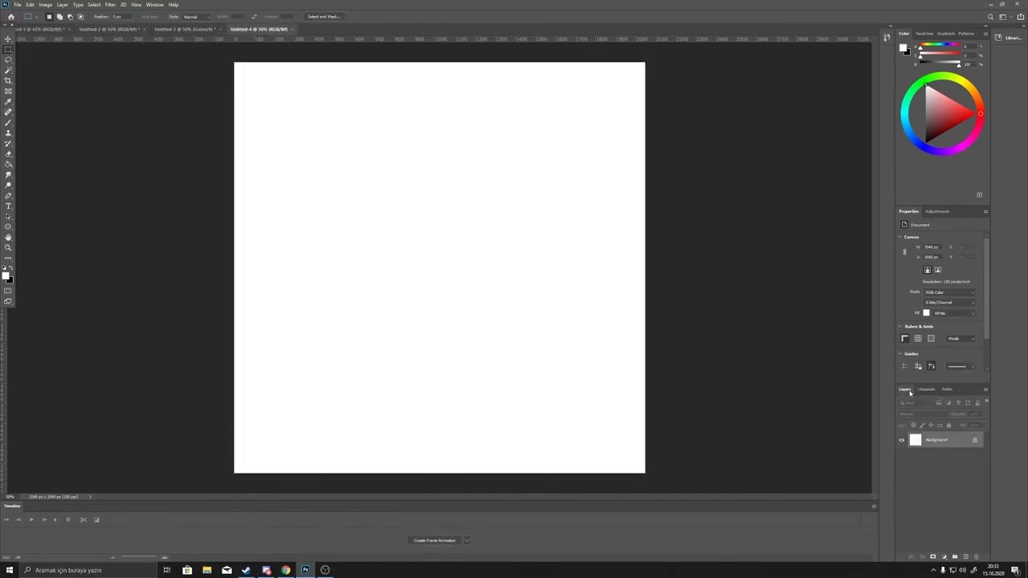
Step: Fill the canvas black, paint thin strokes and apply a vertical Motion Blur
{"action": "key", "text": "ctrl+BackSpace"}
{"action": "left_click", "coordinate": [56, 16]}
{"action": "key", "text": "z"}
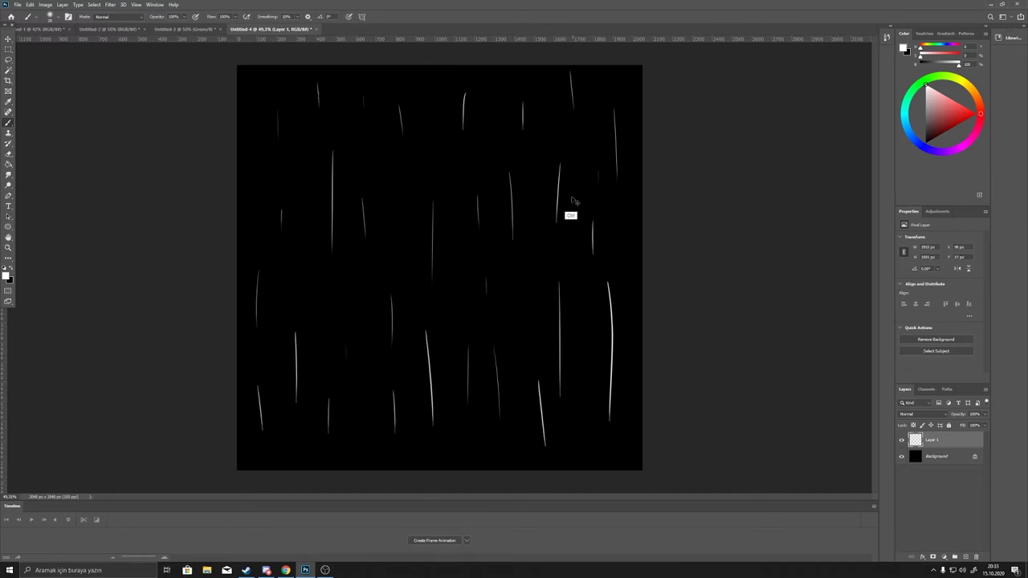
{"action": "left_click", "coordinate": [110, 4]}
{"action": "mouse_move", "coordinate": [129, 94]}
{"action": "left_click", "coordinate": [230, 130]}
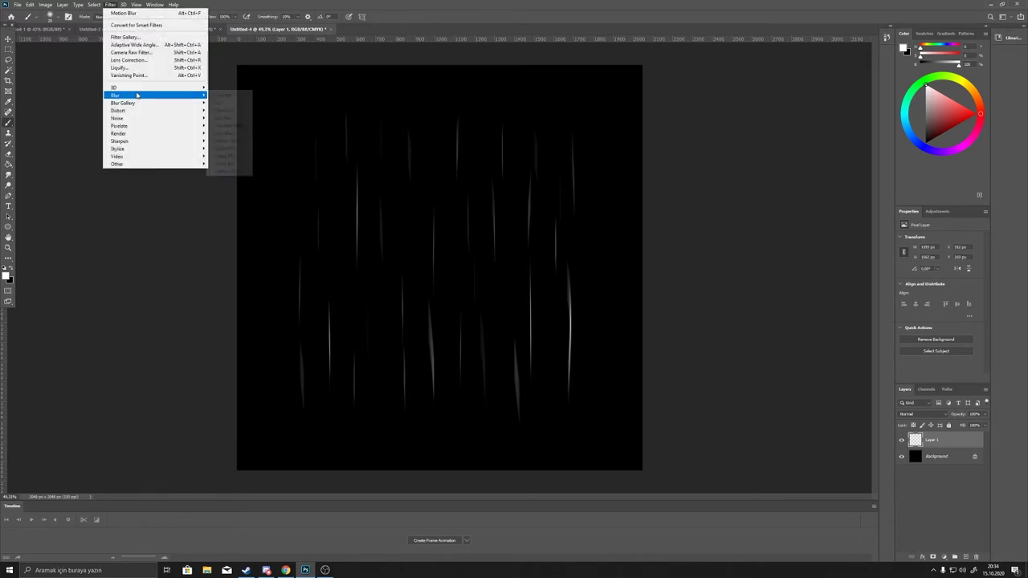
{"action": "key", "text": "Return"}
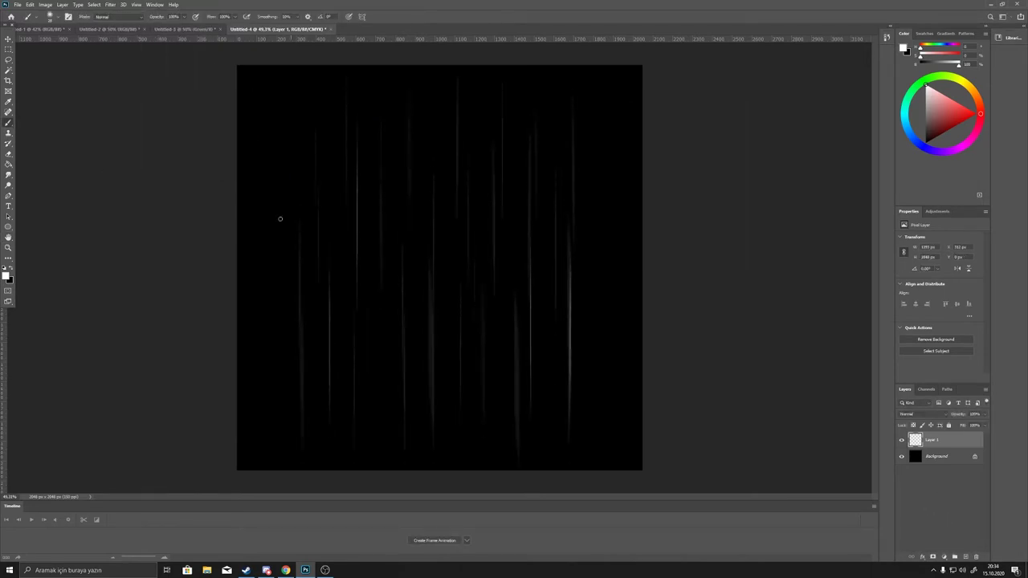
Step: Duplicate the streak layer twice, scaling and shifting the copies across the canvas
{"action": "key", "text": "ctrl+j"}
{"action": "key", "text": "ctrl+t"}
{"action": "left_click_drag", "start_coordinate": [498, 265], "coordinate": [568, 356]}
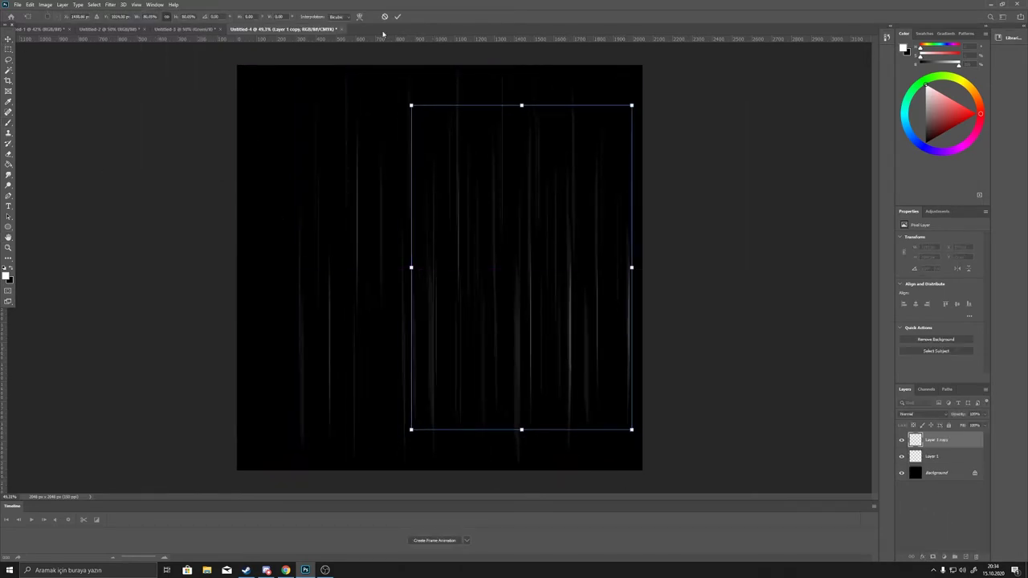
{"action": "key", "text": "Return"}
{"action": "left_click_drag", "start_coordinate": [422, 291], "coordinate": [388, 307], "text": "alt"}
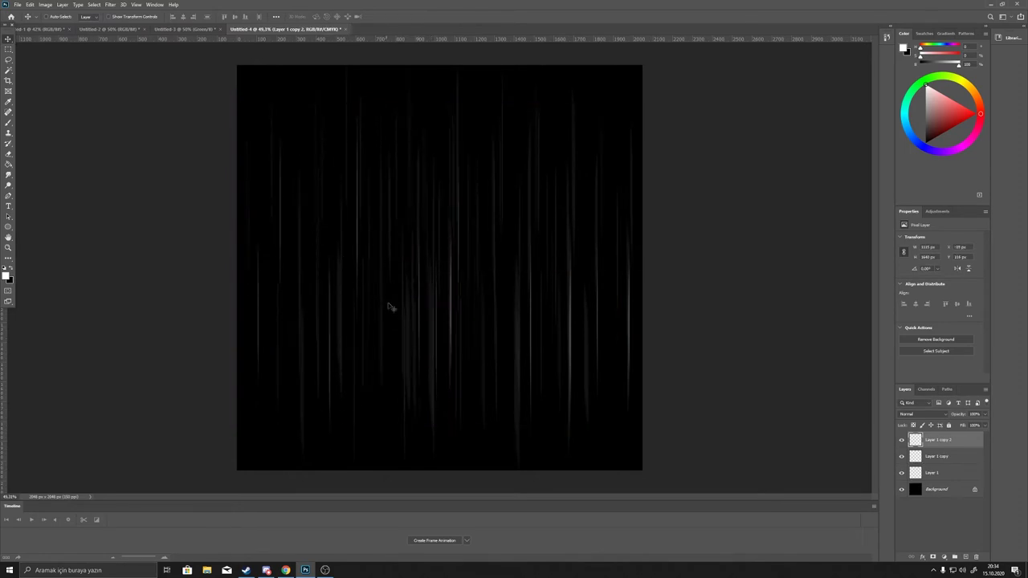
Step: Brighten the streaks with a Levels layer by lowering the white input
{"action": "left_click", "coordinate": [934, 458]}
{"action": "left_click", "coordinate": [944, 556]}
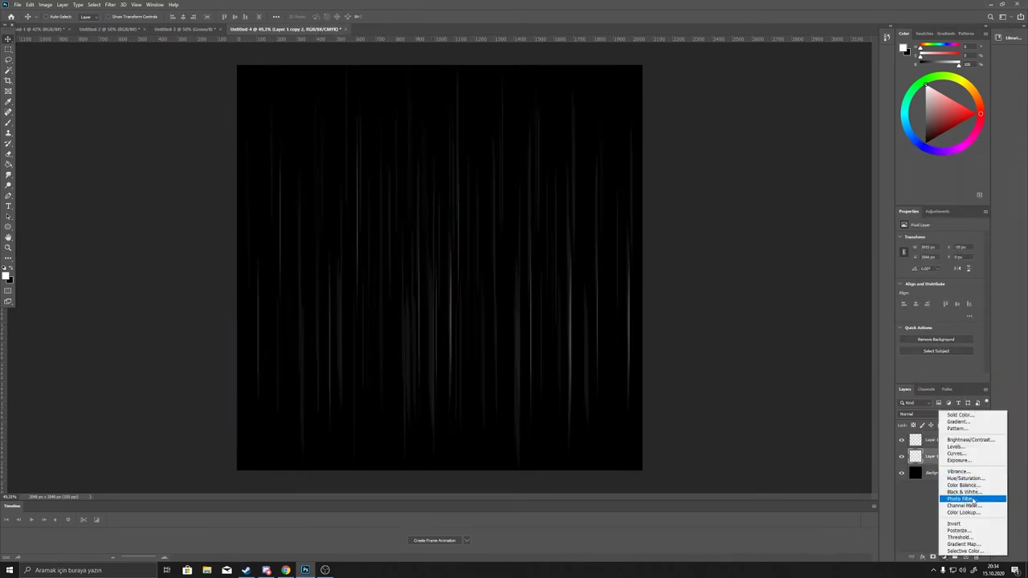
{"action": "left_click", "coordinate": [956, 447]}
{"action": "left_click_drag", "start_coordinate": [978, 297], "coordinate": [926, 299]}
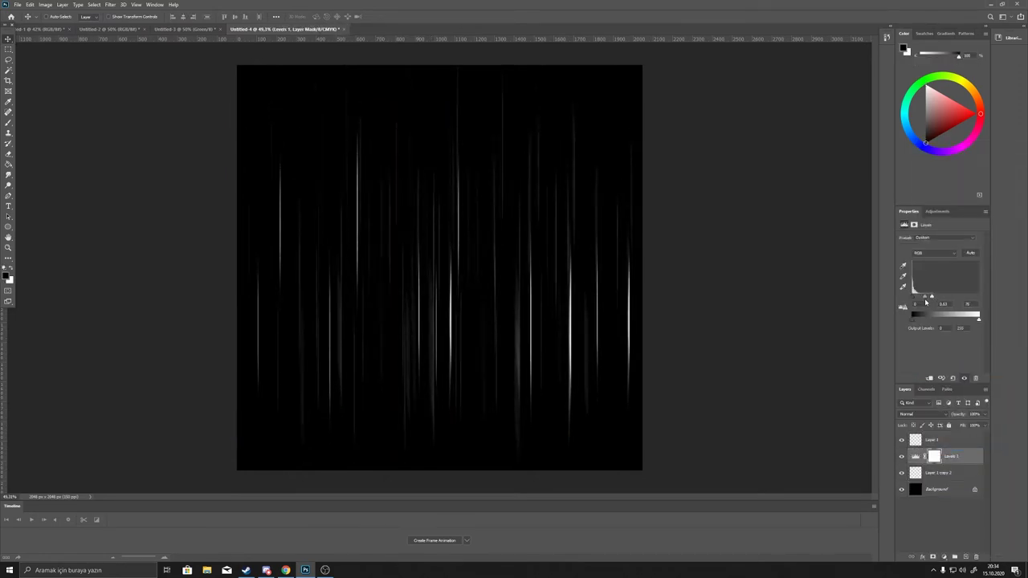
Step: Flatten the layers and save the slash texture as a PNG on the Desktop
{"action": "right_click", "coordinate": [932, 462]}
{"action": "left_click", "coordinate": [934, 452]}
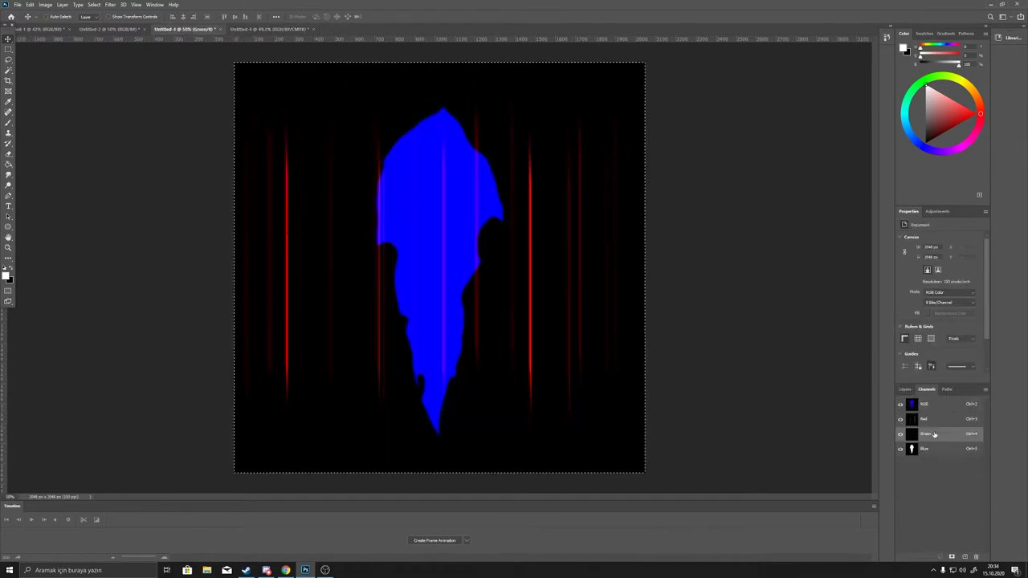
{"action": "key", "text": "ctrl+shift+s"}
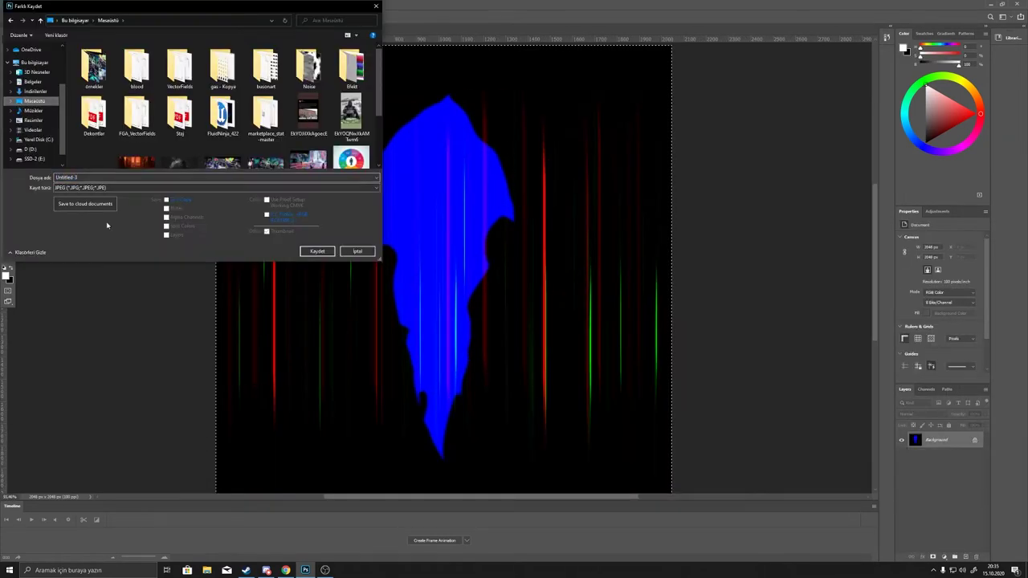
{"action": "left_click", "coordinate": [215, 187]}
{"action": "left_click", "coordinate": [117, 298]}
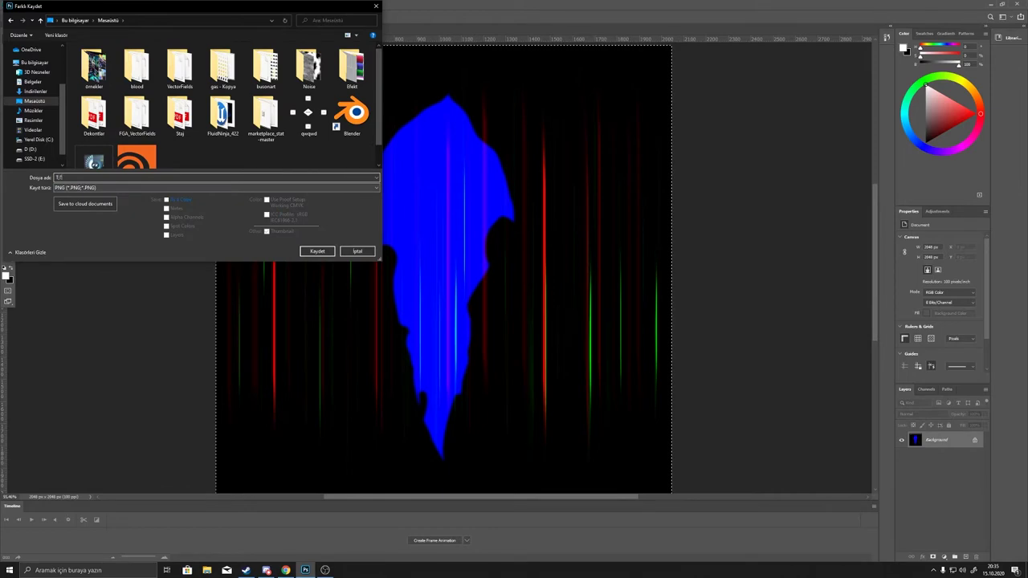
{"action": "left_click", "coordinate": [317, 251]}
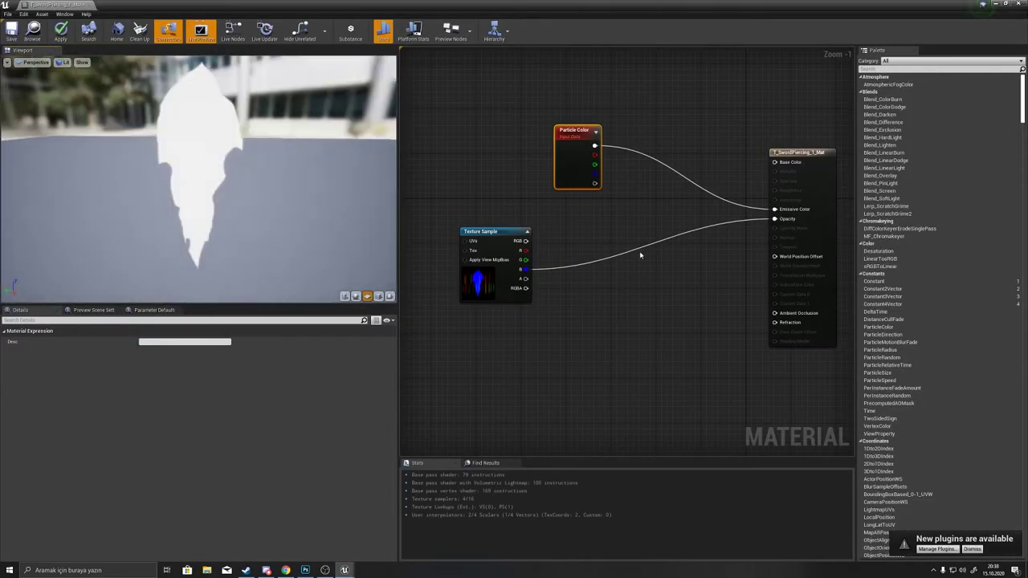
Step: Open the T_SwordPiercing_1 texture from the material graph and review its compression settings
{"action": "right_click_drag", "start_coordinate": [637, 255], "coordinate": [568, 247]}
{"action": "scroll", "coordinate": [161, 191], "scroll_direction": "up", "scroll_amount": 5}
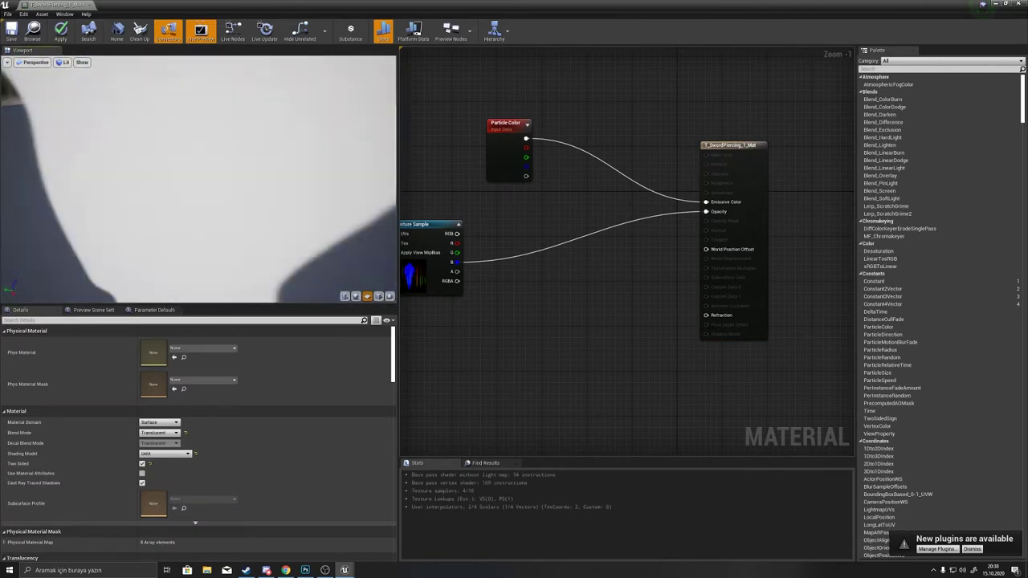
{"action": "scroll", "coordinate": [160, 190], "scroll_direction": "down", "scroll_amount": 3}
{"action": "double_click", "coordinate": [410, 275]}
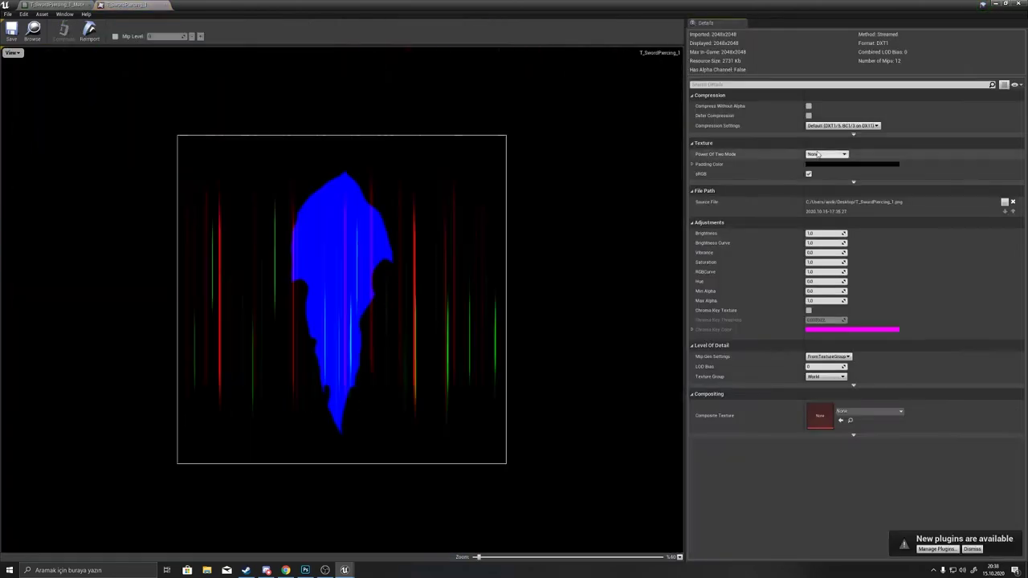
{"action": "left_click", "coordinate": [843, 125]}
{"action": "left_click", "coordinate": [830, 132]}
Step: Set the texture's Level of Detail Texture Group to Effects, then return to the material
{"action": "left_click", "coordinate": [853, 385]}
{"action": "left_click", "coordinate": [826, 376]}
{"action": "left_click", "coordinate": [827, 262]}
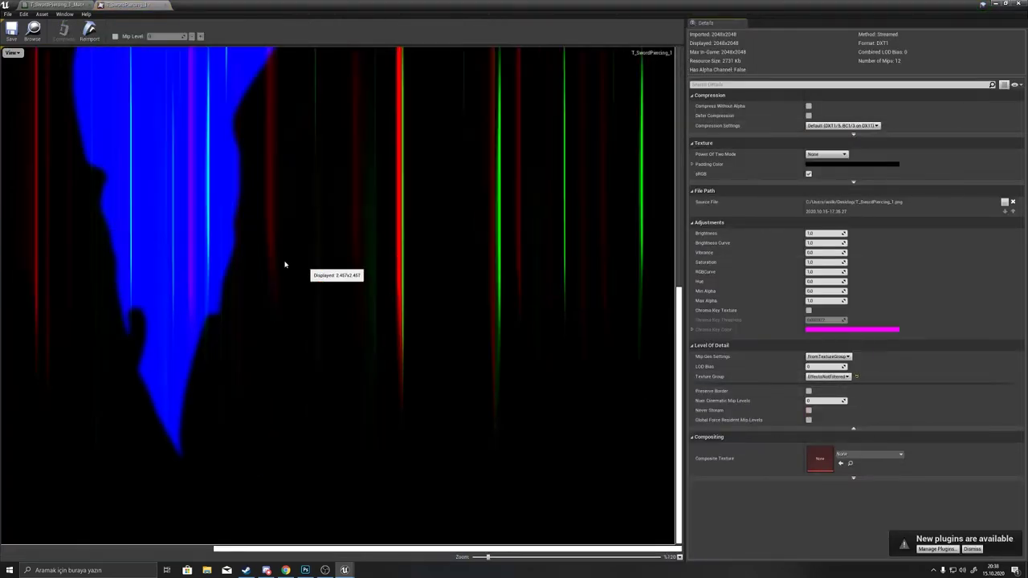
{"action": "scroll", "coordinate": [295, 381], "scroll_direction": "up", "scroll_amount": 5}
{"action": "scroll", "coordinate": [295, 381], "scroll_direction": "up", "scroll_amount": 5}
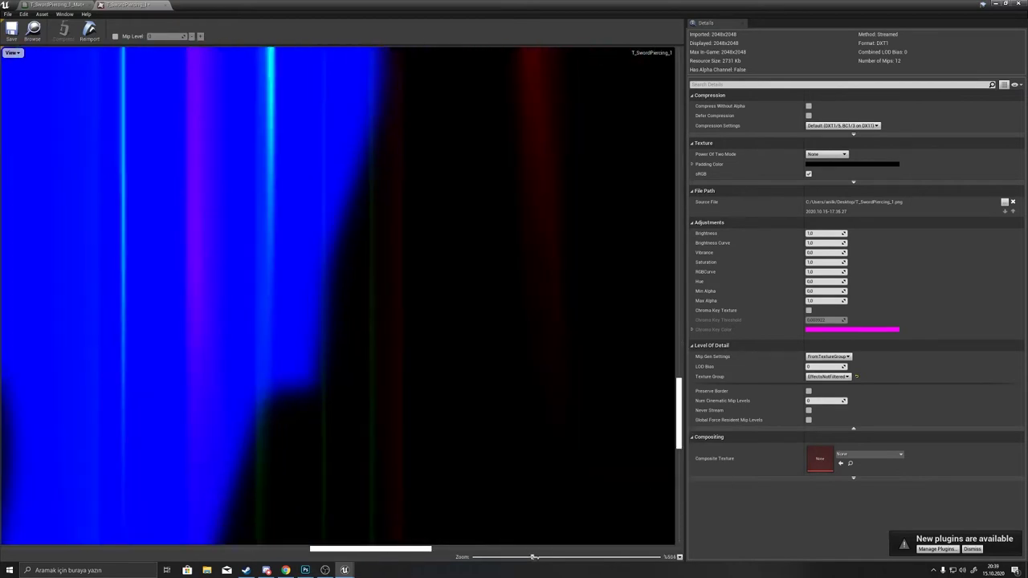
{"action": "left_click", "coordinate": [825, 375]}
{"action": "left_click", "coordinate": [827, 257]}
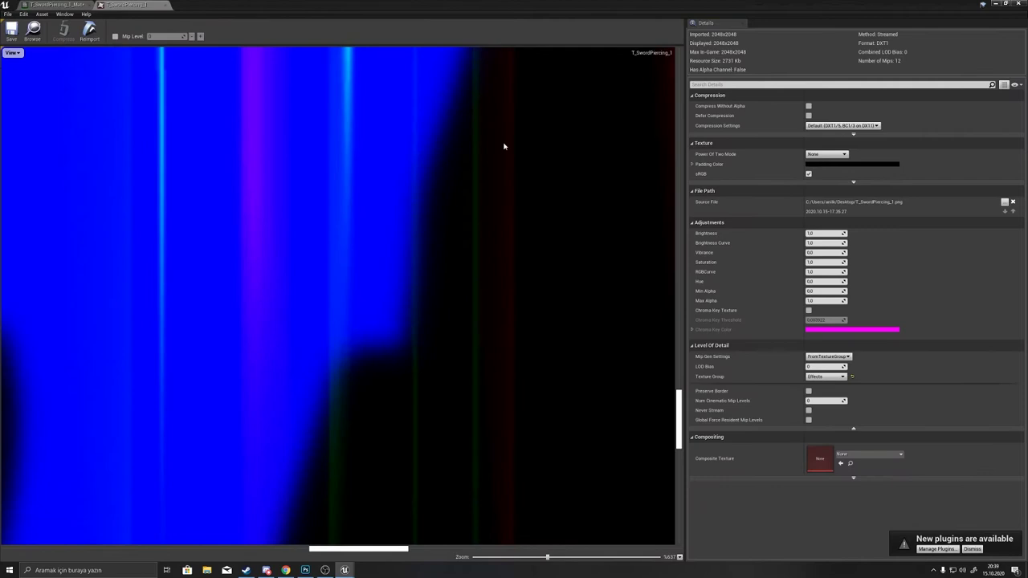
{"action": "left_click", "coordinate": [58, 5]}
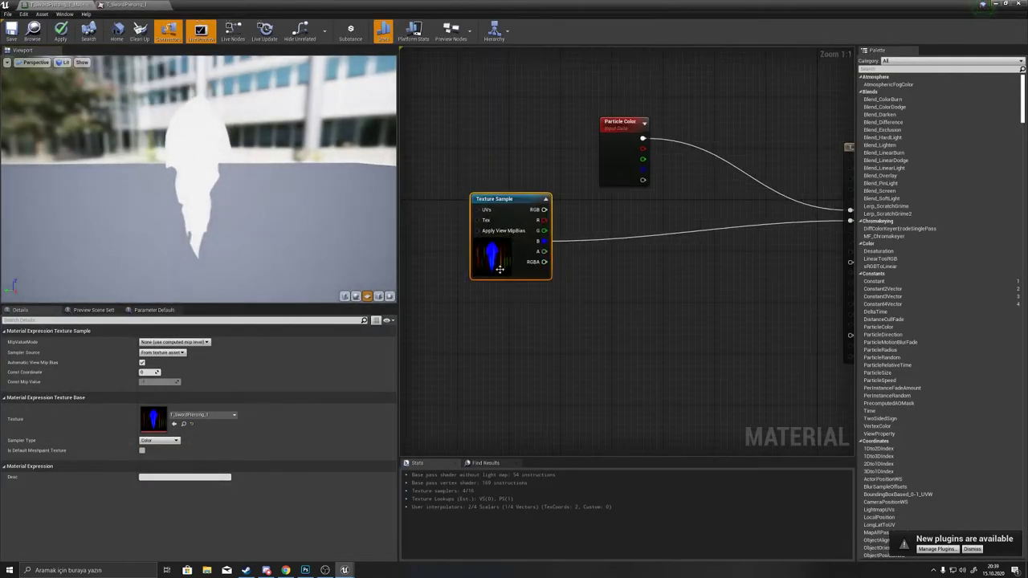
Step: Multiply Particle Color alpha by the texture's Blue channel and feed the result into Opacity
{"action": "left_click_drag", "start_coordinate": [622, 122], "coordinate": [498, 148]}
{"action": "left_click_drag", "start_coordinate": [520, 207], "coordinate": [576, 310]}
{"action": "type", "text": "mul"}
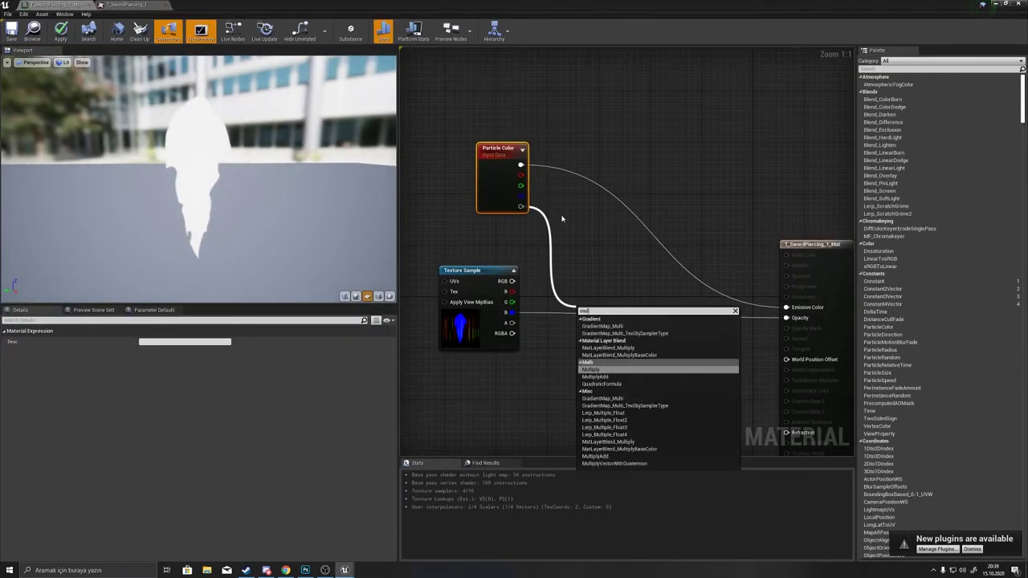
{"action": "key", "text": "Return"}
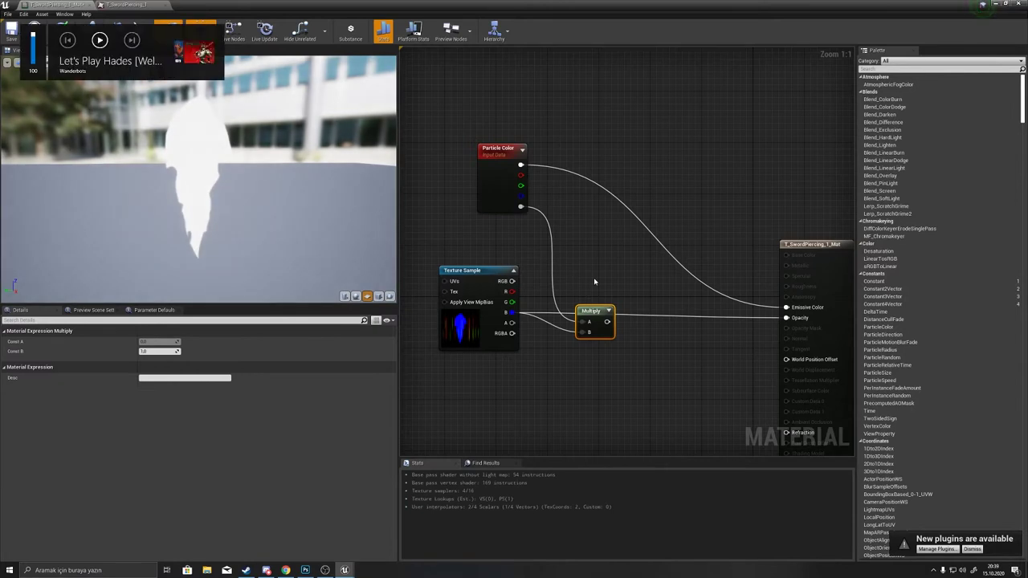
{"action": "right_click_drag", "start_coordinate": [563, 297], "coordinate": [555, 265]}
{"action": "left_click_drag", "start_coordinate": [608, 249], "coordinate": [778, 285]}
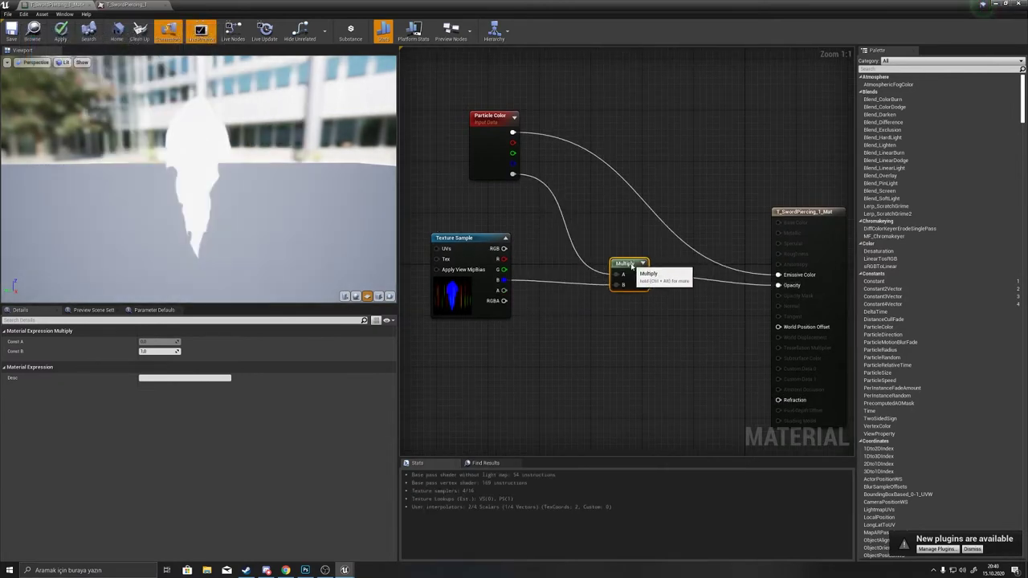
{"action": "left_click_drag", "start_coordinate": [503, 280], "coordinate": [584, 258]}
{"action": "left_click", "coordinate": [629, 376]}
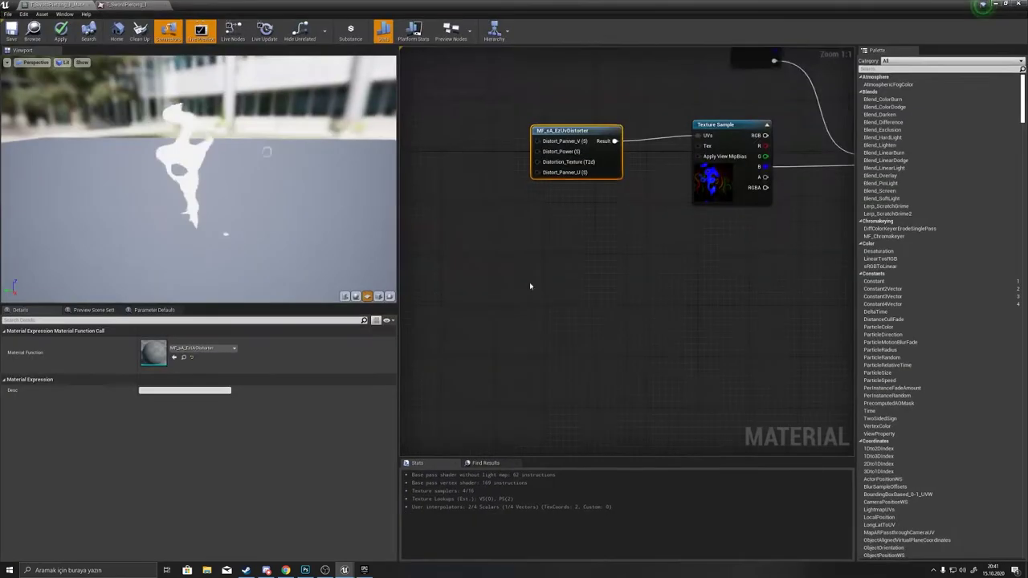
Step: Add two Constant nodes wired into Distort_Panner_V and Distort_Panner_U
{"action": "right_click_drag", "start_coordinate": [529, 282], "coordinate": [628, 378]}
{"action": "right_click", "coordinate": [537, 257]}
{"action": "left_click", "coordinate": [534, 263]}
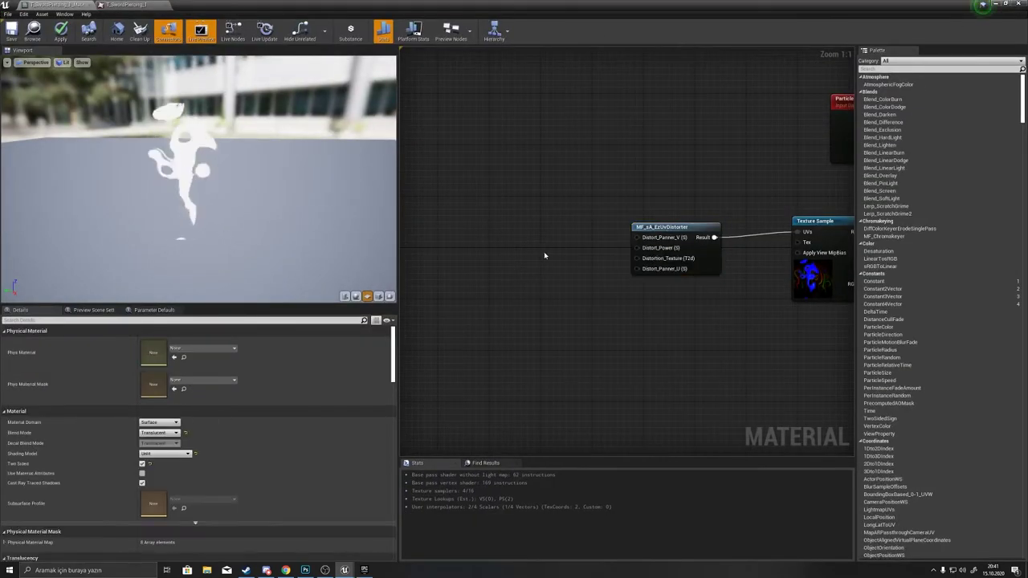
{"action": "left_click", "coordinate": [543, 251]}
{"action": "left_click_drag", "start_coordinate": [555, 249], "coordinate": [637, 237]}
{"action": "left_click", "coordinate": [551, 269]}
{"action": "left_click_drag", "start_coordinate": [555, 277], "coordinate": [637, 269]}
{"action": "left_click_drag", "start_coordinate": [562, 227], "coordinate": [526, 227]}
Step: Give the panner constants values 1 and 0.1 and place the V constant above the distorter
{"action": "left_click", "coordinate": [166, 342]}
{"action": "type", "text": "1"}
{"action": "key", "text": "Return"}
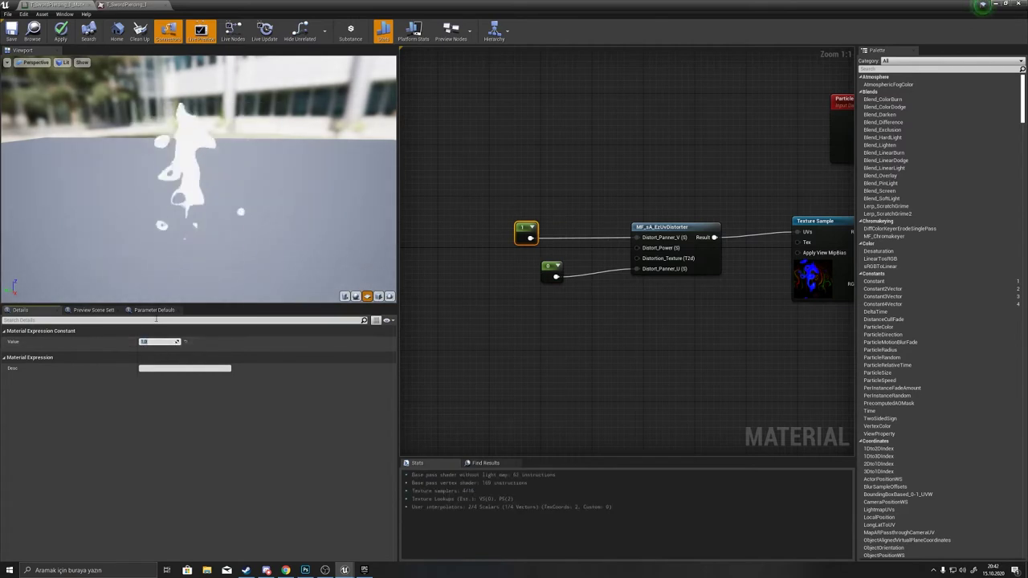
{"action": "key", "text": "Return"}
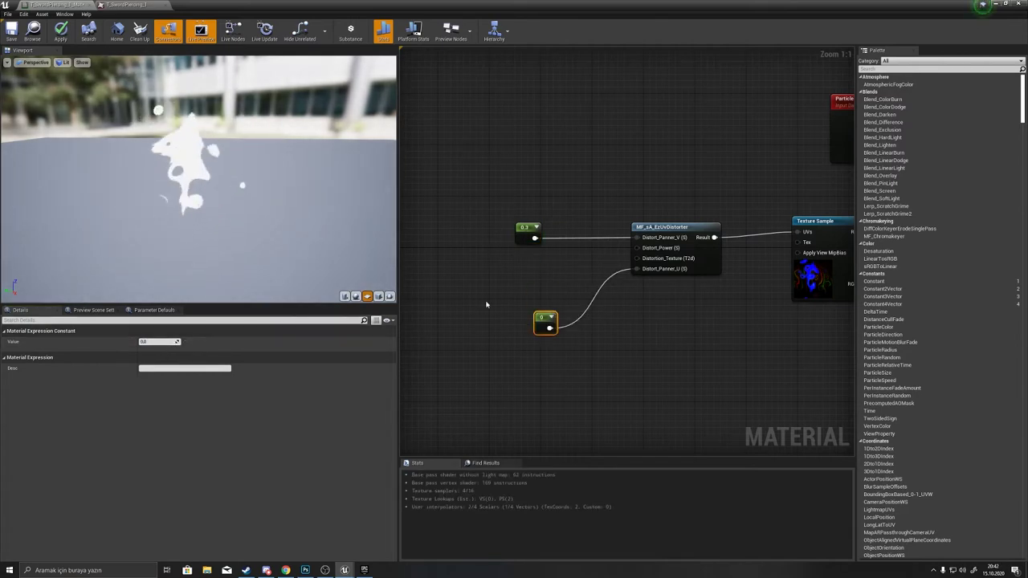
{"action": "left_click", "coordinate": [527, 228]}
{"action": "left_click_drag", "start_coordinate": [526, 228], "coordinate": [538, 202]}
Step: Add a Dist_Power scalar parameter with default 0.8 into Distort_Power
{"action": "left_click", "coordinate": [518, 261]}
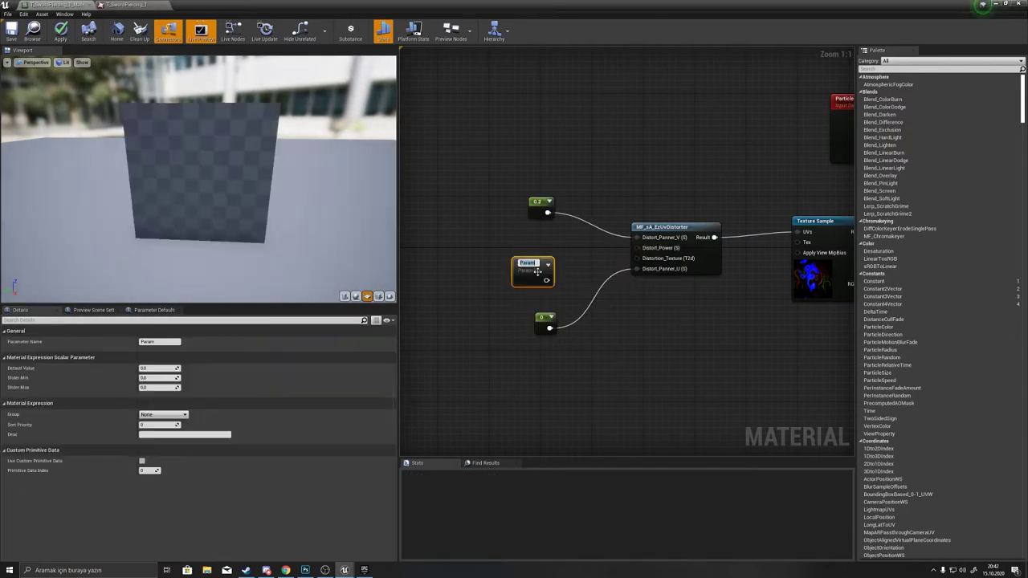
{"action": "key", "text": "Return"}
{"action": "type", "text": "t_Power"}
{"action": "key", "text": "Tab"}
{"action": "type", "text": "0.8"}
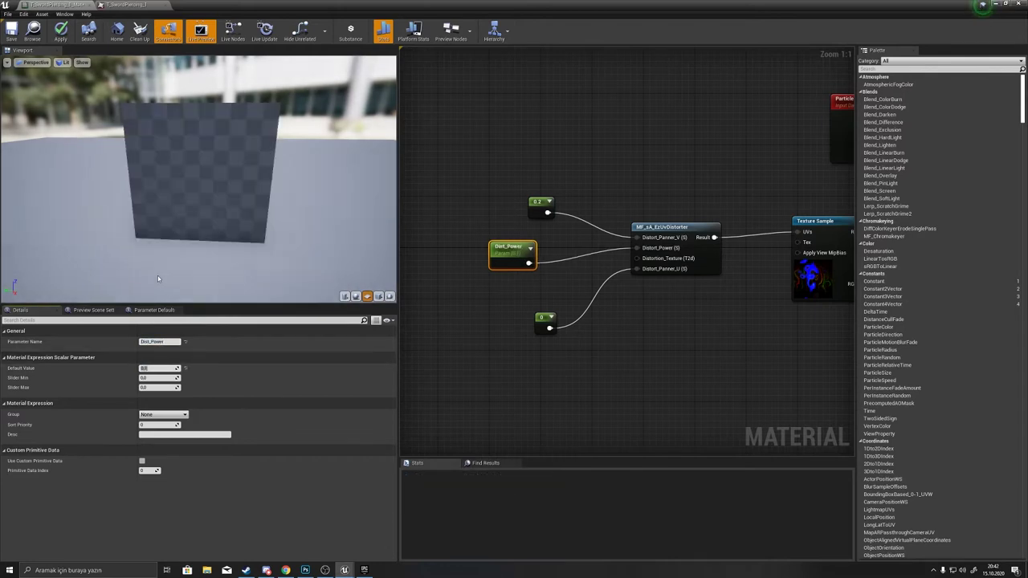
{"action": "type", "text": "05"}
{"action": "key", "text": "Return"}
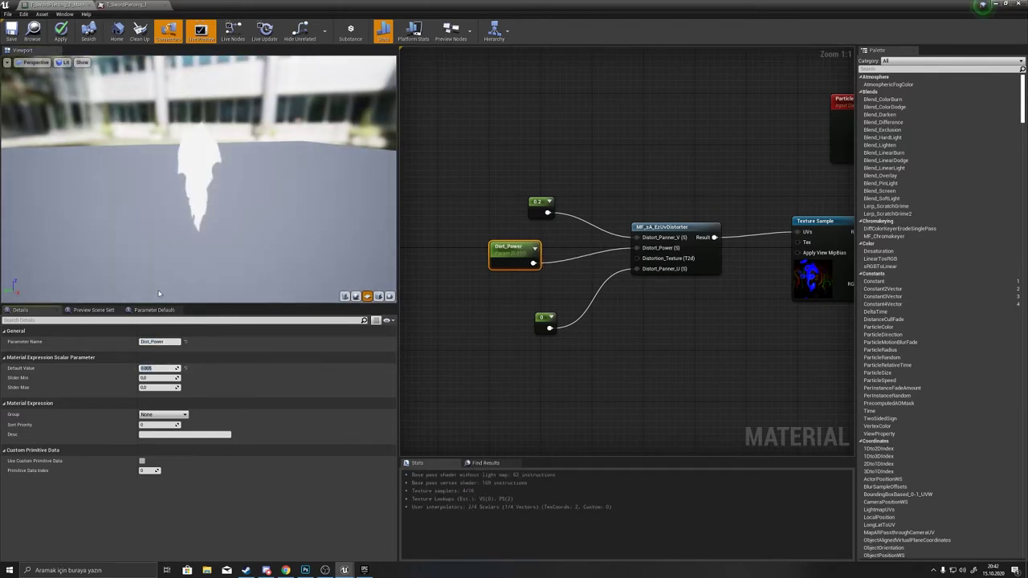
Step: Drag the MF_sA_EzDissolver function from the Content Browser into the graph
{"action": "left_click", "coordinate": [541, 201]}
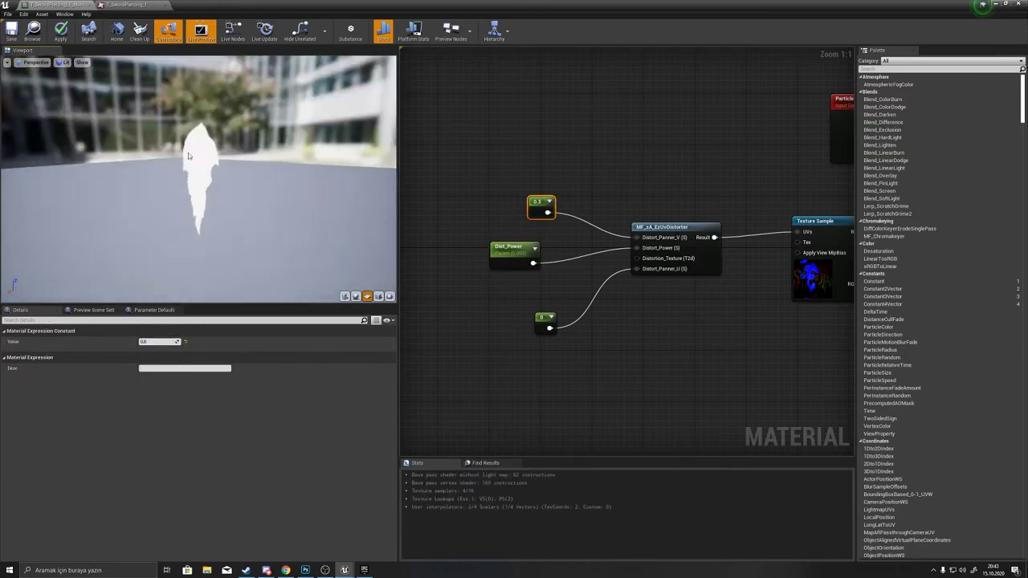
{"action": "left_click", "coordinate": [116, 30]}
{"action": "left_click", "coordinate": [425, 241]}
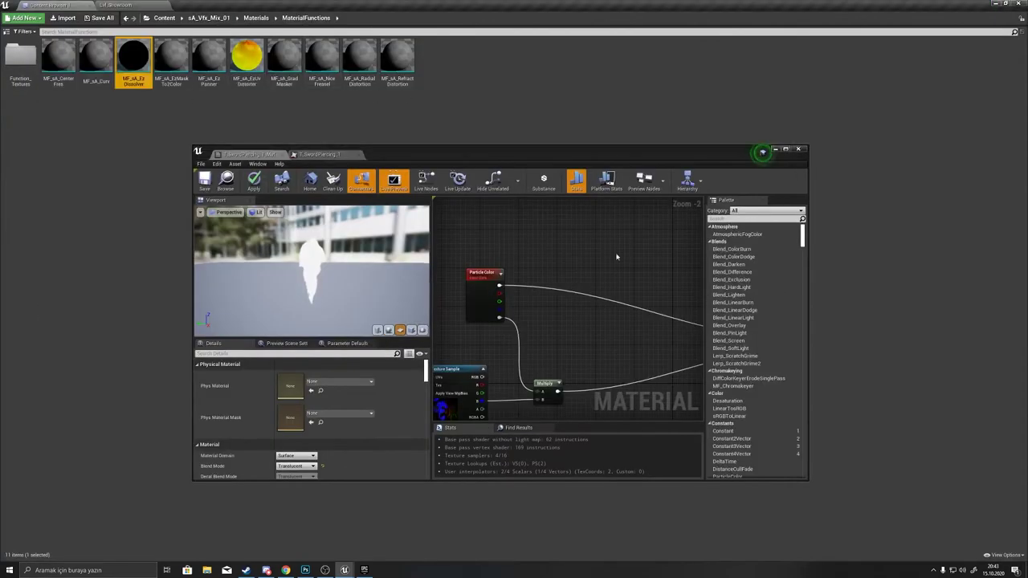
{"action": "left_click_drag", "start_coordinate": [133, 50], "coordinate": [606, 245]}
Step: Add a Lerp with Multiply in A and the dissolver's ValueStep_Mask as Alpha
{"action": "scroll", "coordinate": [674, 278], "scroll_direction": "up", "scroll_amount": 2}
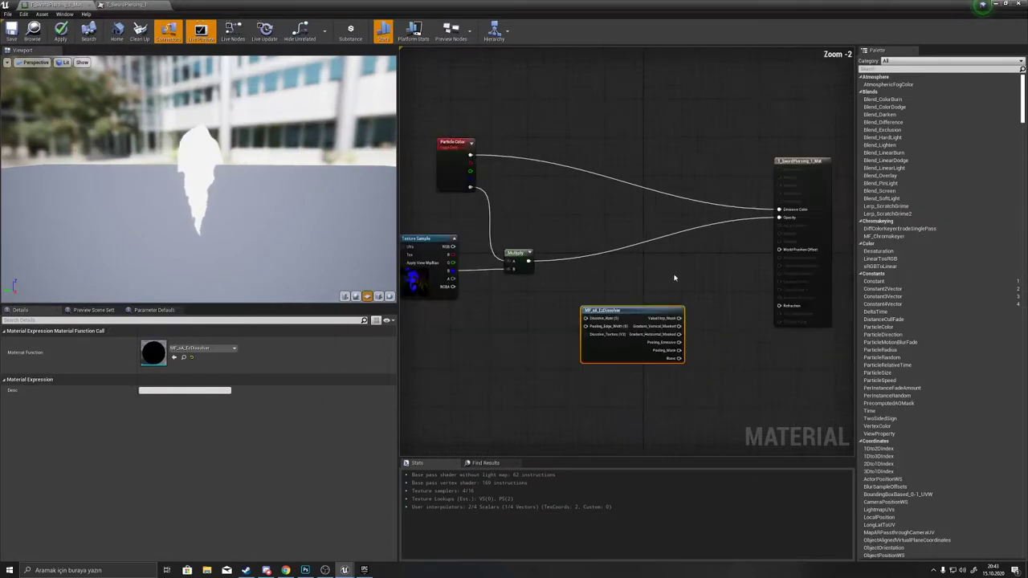
{"action": "right_click", "coordinate": [675, 288]}
{"action": "type", "text": "lerp"}
{"action": "key", "text": "Return"}
{"action": "right_click_drag", "start_coordinate": [710, 261], "coordinate": [754, 298]}
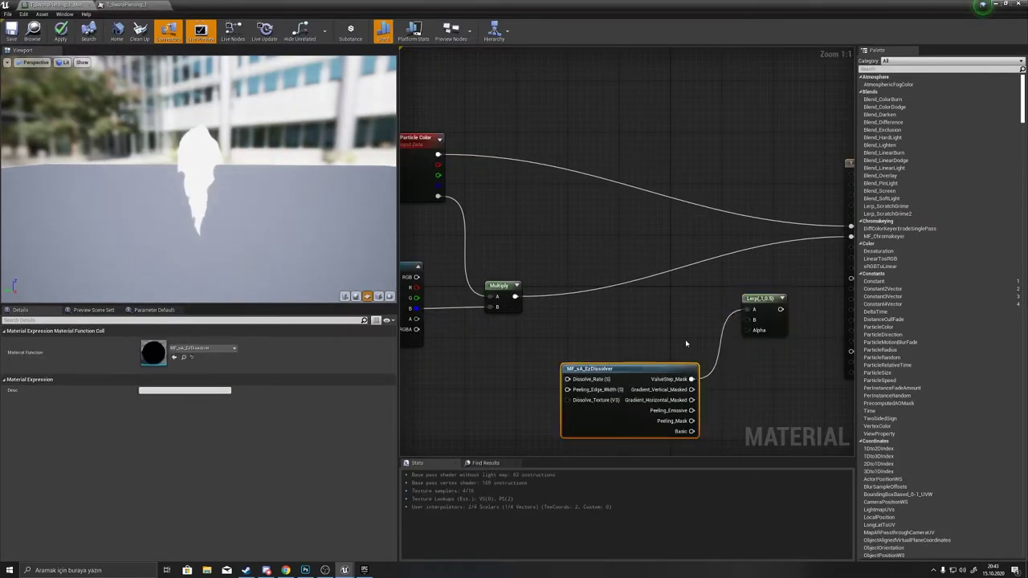
{"action": "left_click_drag", "start_coordinate": [523, 294], "coordinate": [746, 314]}
Step: Wire the Dissolve_Rate dynamic parameter into the dissolver and set its default colour to cyan (red 0)
{"action": "right_click_drag", "start_coordinate": [488, 391], "coordinate": [510, 336]}
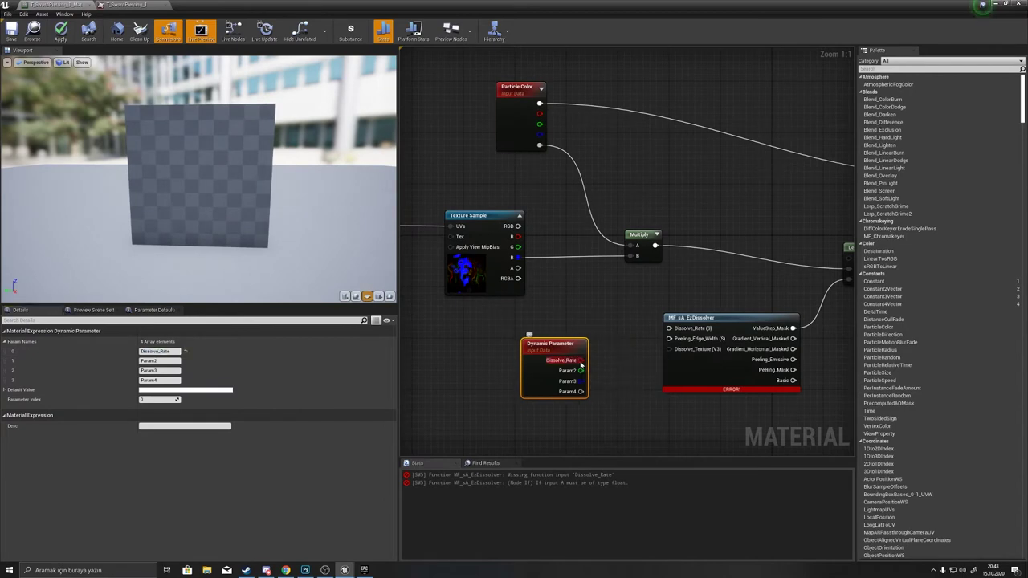
{"action": "left_click_drag", "start_coordinate": [581, 361], "coordinate": [669, 327]}
{"action": "left_click", "coordinate": [213, 390]}
{"action": "type", "text": "0.54"}
{"action": "key", "text": "Return"}
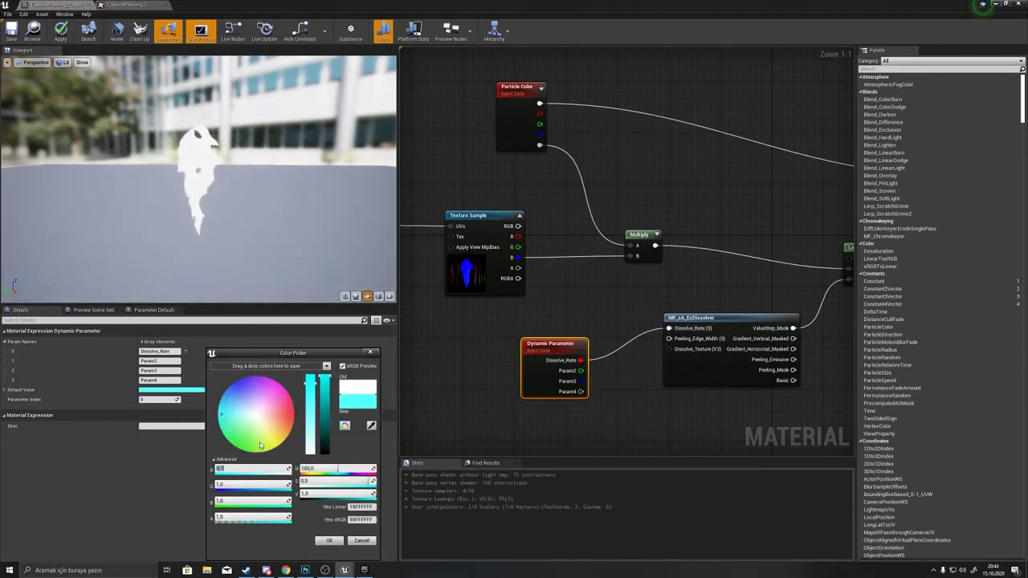
{"action": "type", "text": "0"}
{"action": "key", "text": "Return"}
Step: Reposition the Dynamic Parameter node and try a white default before restoring cyan
{"action": "left_click_drag", "start_coordinate": [554, 344], "coordinate": [580, 325]}
{"action": "right_click_drag", "start_coordinate": [528, 274], "coordinate": [535, 277]}
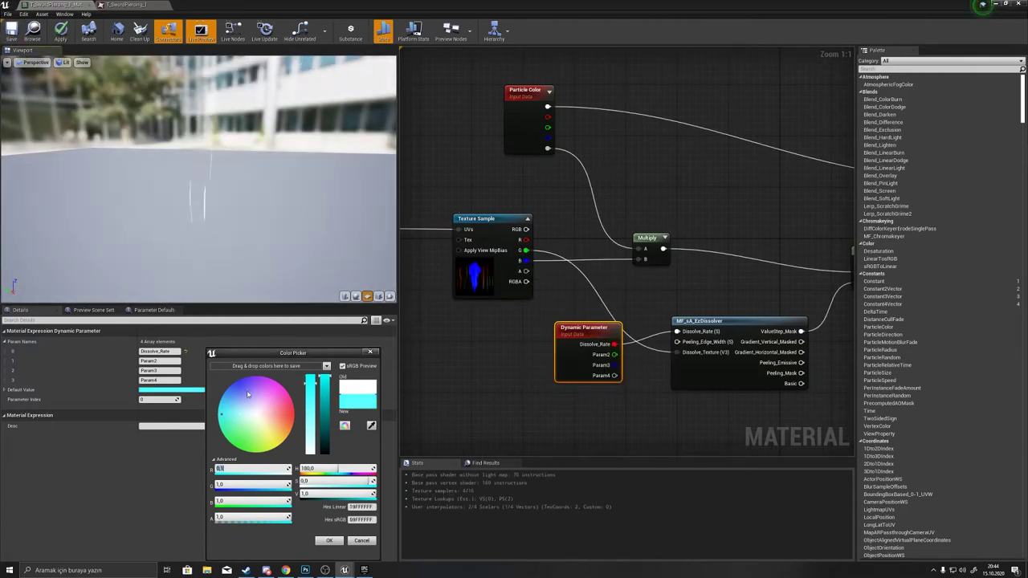
{"action": "type", "text": "1"}
{"action": "key", "text": "Return"}
{"action": "type", "text": "0"}
{"action": "key", "text": "Return"}
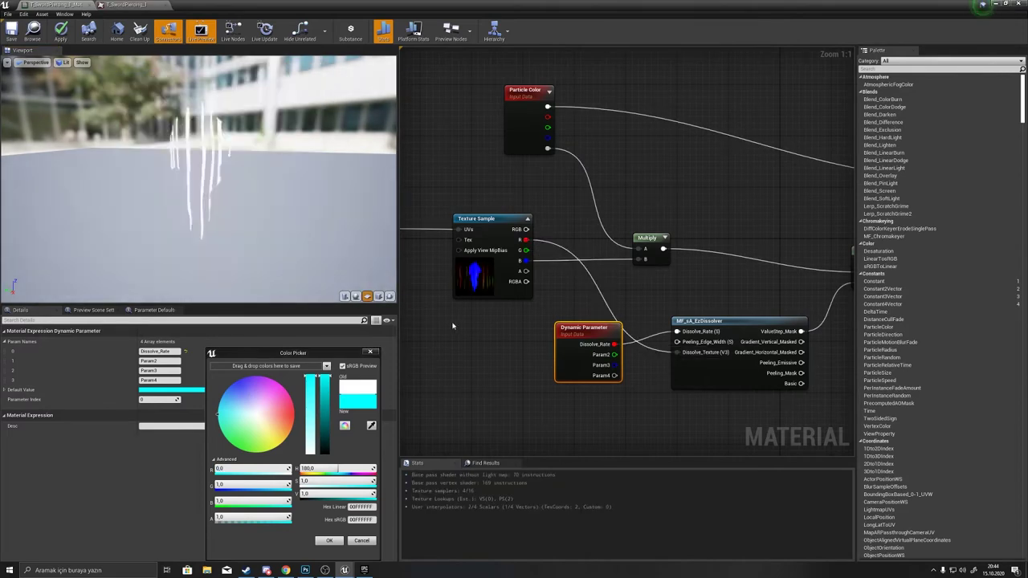
{"action": "left_click", "coordinate": [101, 4]}
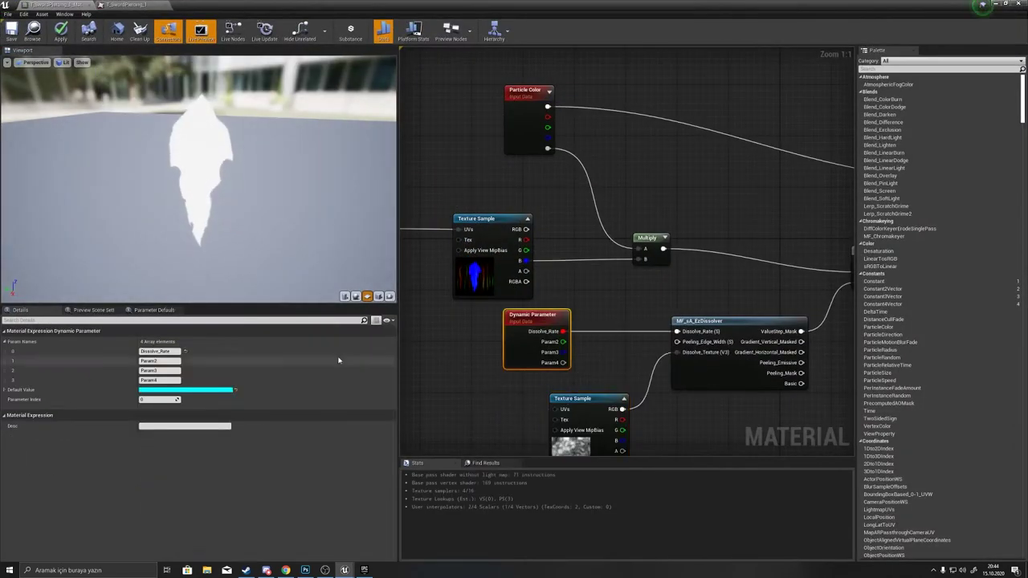
Step: Raise the Dynamic Parameter red default to about 0.25 and wire the distortion Result into the lower Texture Sample's UVs
{"action": "left_click", "coordinate": [185, 389]}
{"action": "left_click_drag", "start_coordinate": [164, 468], "coordinate": [183, 468]}
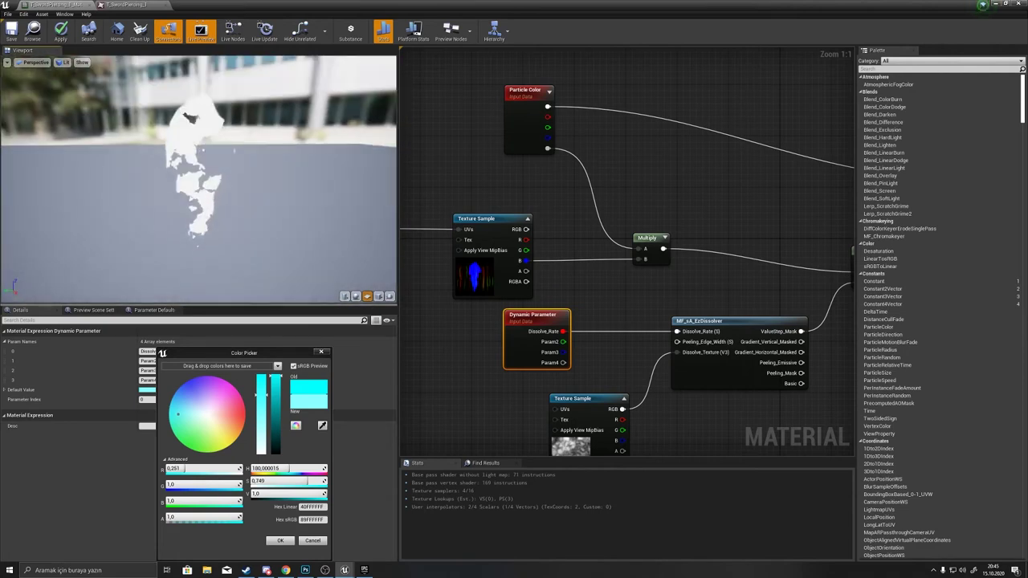
{"action": "left_click", "coordinate": [588, 399]}
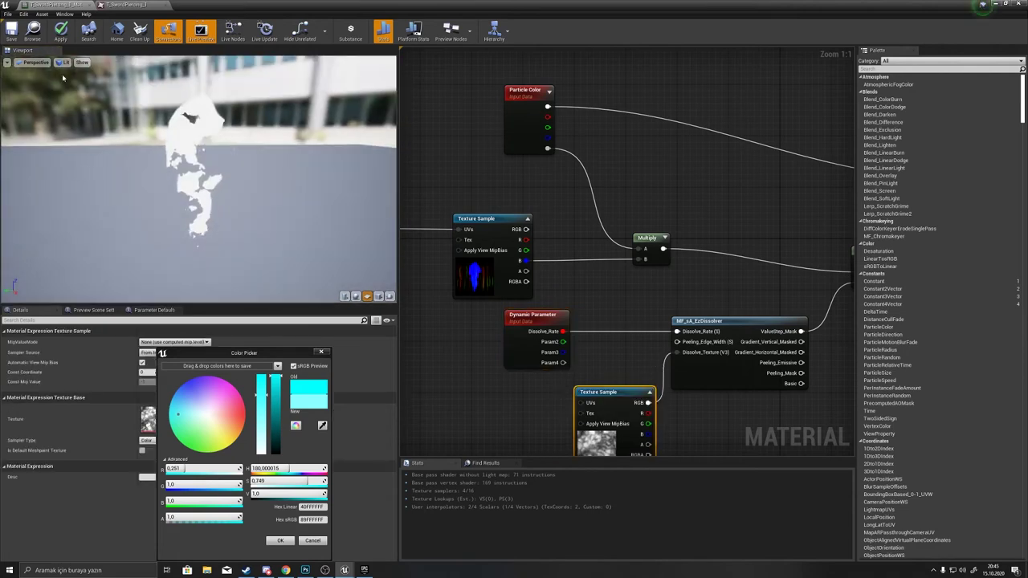
{"action": "scroll", "coordinate": [556, 193], "scroll_direction": "down", "scroll_amount": 2}
{"action": "left_click_drag", "start_coordinate": [716, 363], "coordinate": [697, 330]}
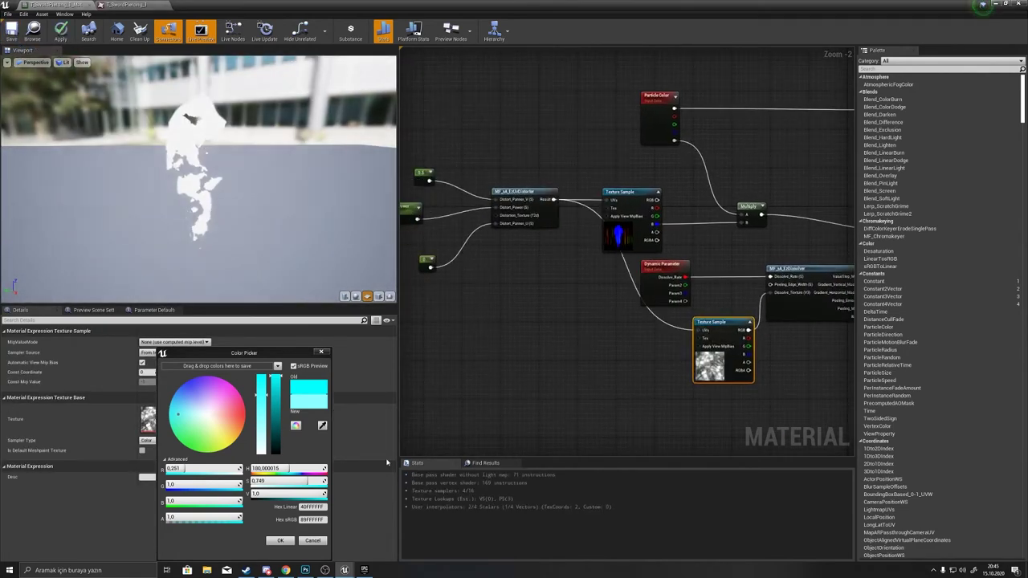
Step: Raise the Dynamic Parameter's default red value further, then select the Dist_Power parameter node
{"action": "left_click", "coordinate": [633, 273]}
{"action": "left_click", "coordinate": [154, 390]}
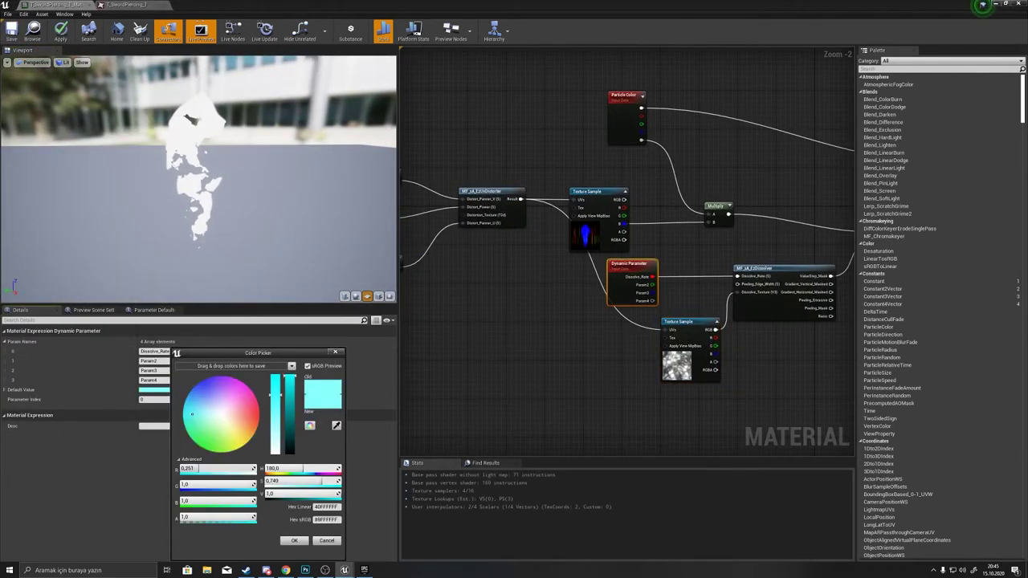
{"action": "left_click_drag", "start_coordinate": [203, 469], "coordinate": [229, 469]}
{"action": "left_click", "coordinate": [294, 540]}
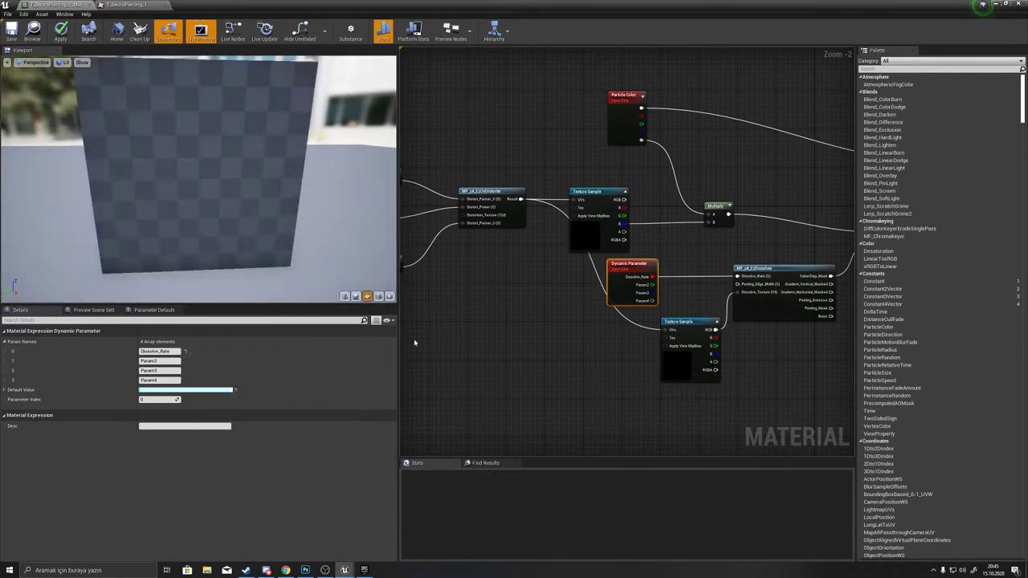
{"action": "left_click", "coordinate": [184, 390]}
{"action": "left_click", "coordinate": [522, 344]}
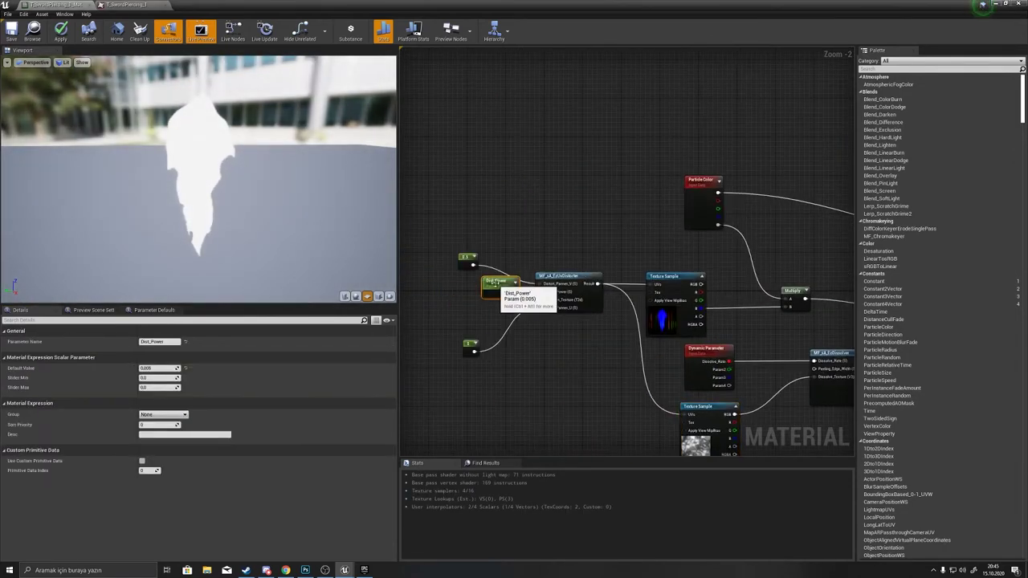
{"action": "scroll", "coordinate": [503, 341], "scroll_direction": "down", "scroll_amount": 1}
{"action": "left_click", "coordinate": [494, 309]}
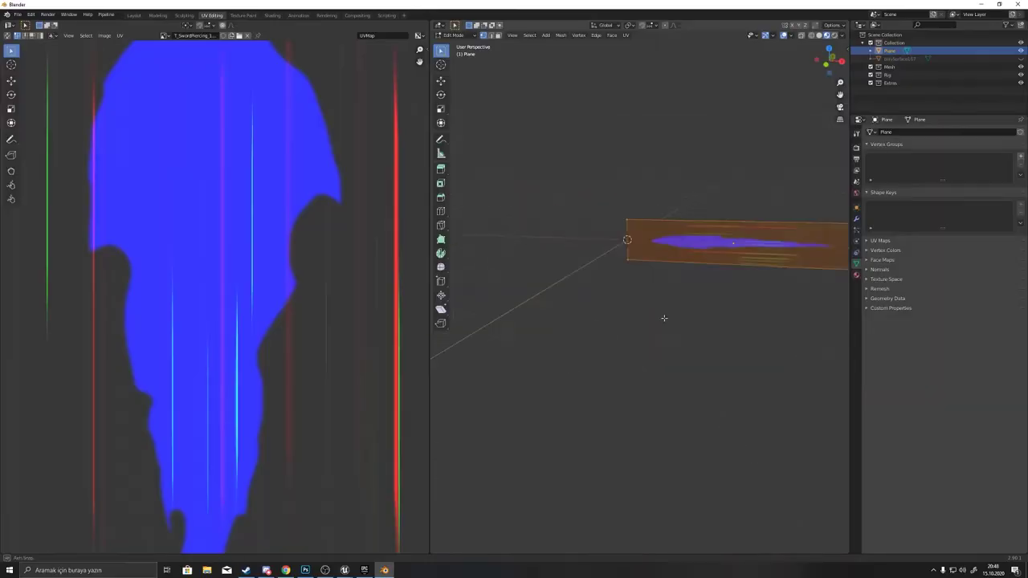
Step: Shrink the UV island and move it vertically to fit the slash texture on the plane
{"action": "key", "text": "s"}
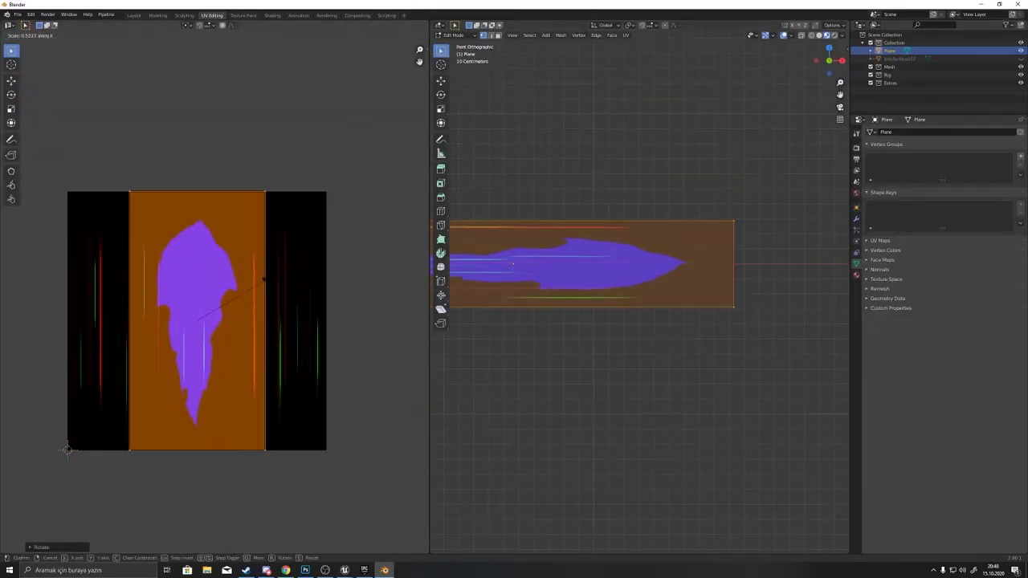
{"action": "left_click", "coordinate": [282, 367]}
{"action": "scroll", "coordinate": [260, 362], "scroll_direction": "up", "scroll_amount": 3}
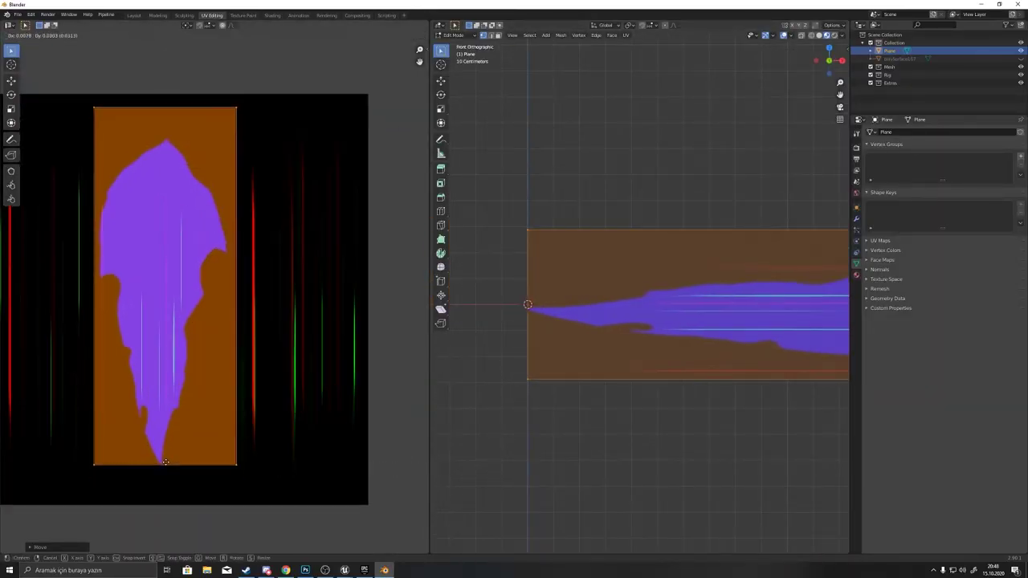
{"action": "scroll", "coordinate": [570, 283], "scroll_direction": "up", "scroll_amount": 3}
{"action": "key", "text": "g"}
{"action": "key", "text": "y"}
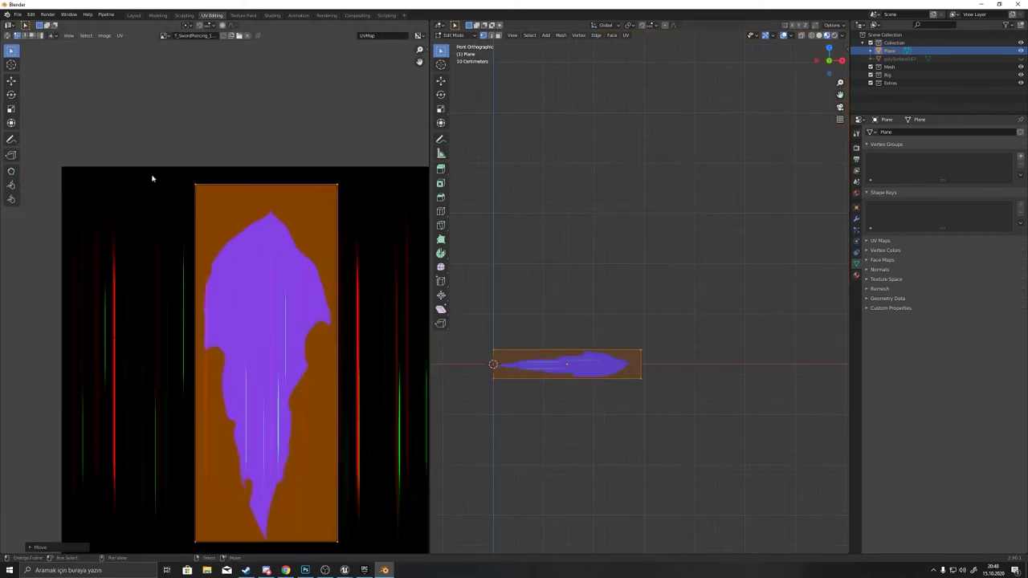
Step: Add a copy of the plane rotated 90° on X and offset it along X into crossed planes
{"action": "key", "text": "Tab"}
{"action": "mouse_move", "coordinate": [594, 326]}
{"action": "middle_mouse_down"}
{"action": "mouse_move", "coordinate": [605, 376]}
{"action": "mouse_move", "coordinate": [628, 378]}
{"action": "mouse_move", "coordinate": [679, 408]}
{"action": "mouse_move", "coordinate": [650, 405]}
{"action": "middle_mouse_up"}
{"action": "key", "text": "Return"}
{"action": "key", "text": "Tab"}
{"action": "key", "text": "g"}
{"action": "key", "text": "x"}
{"action": "scroll", "coordinate": [604, 355], "scroll_direction": "up", "scroll_amount": 5}
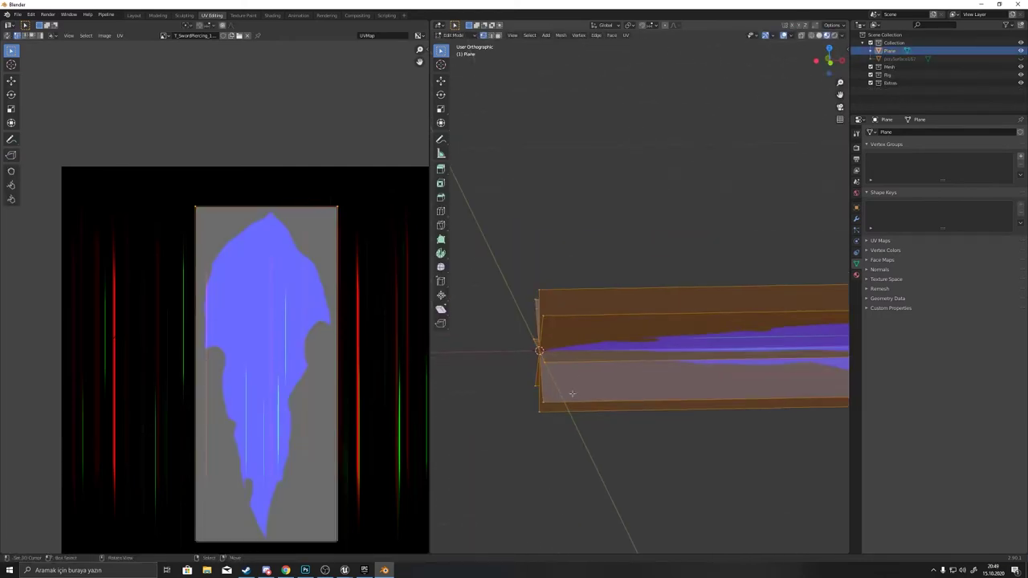
{"action": "middle_click_drag", "start_coordinate": [567, 389], "coordinate": [611, 378]}
{"action": "key", "text": "Tab"}
Step: Export the crossed-plane mesh as an FBX file to the desktop
{"action": "left_click", "coordinate": [17, 15]}
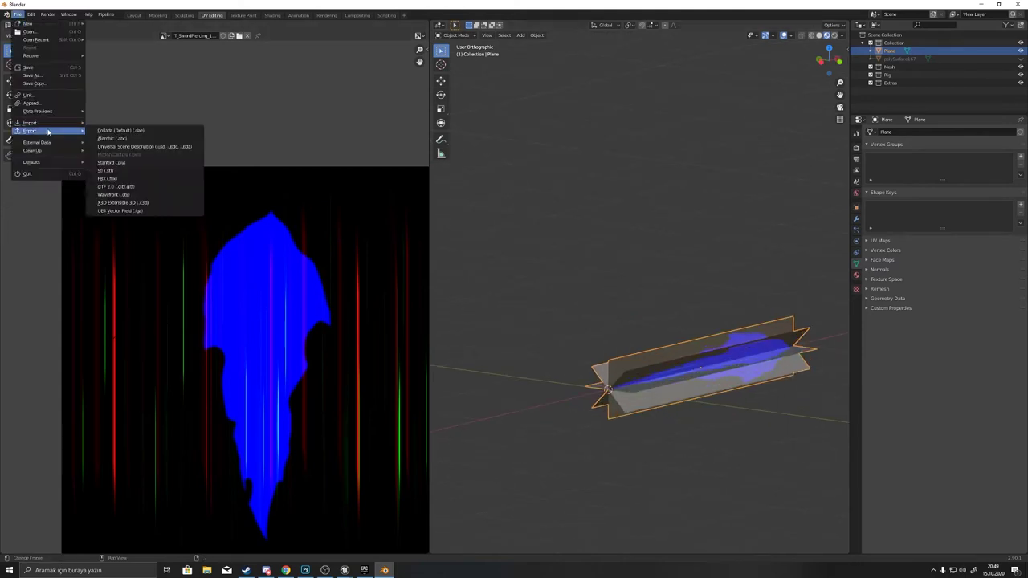
{"action": "left_click", "coordinate": [105, 173]}
{"action": "type", "text": "SM_SwordPiercing_1"}
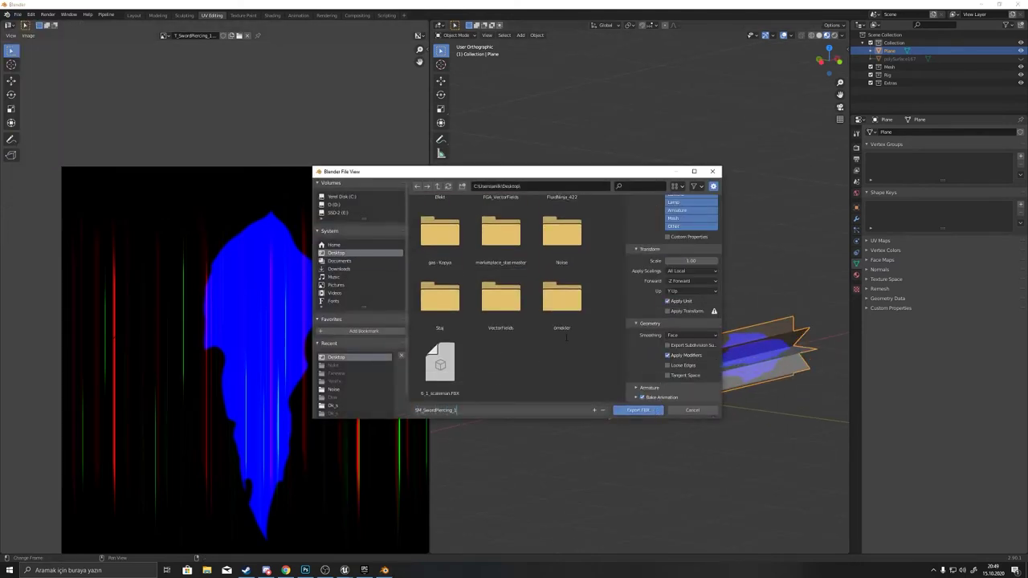
{"action": "key", "text": "Return"}
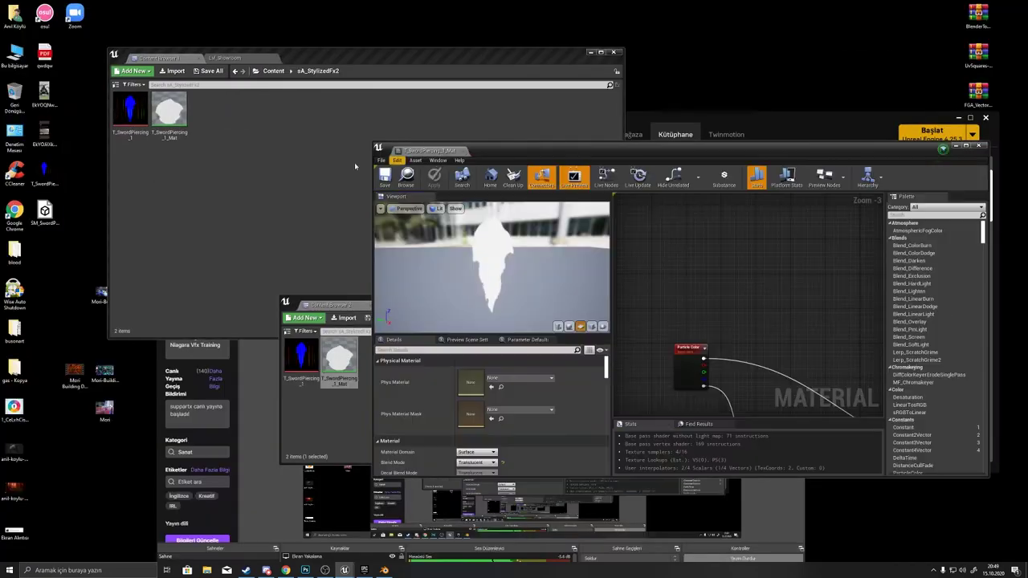
Step: Import the slash FBX as the SM_SwordPiercing_1 static mesh, setting the material search location
{"action": "left_click", "coordinate": [515, 295]}
{"action": "left_click", "coordinate": [517, 327]}
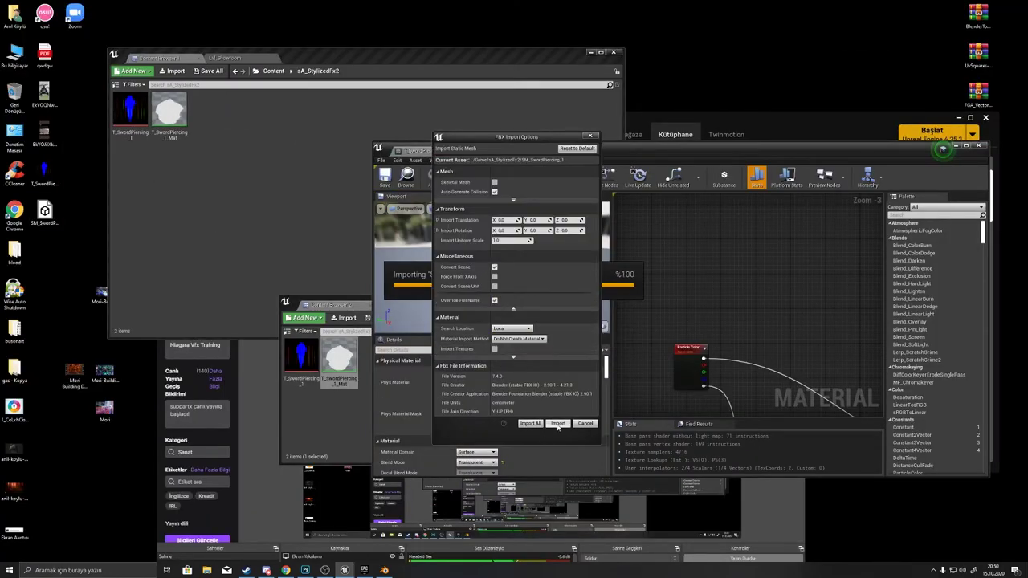
{"action": "left_click", "coordinate": [559, 424]}
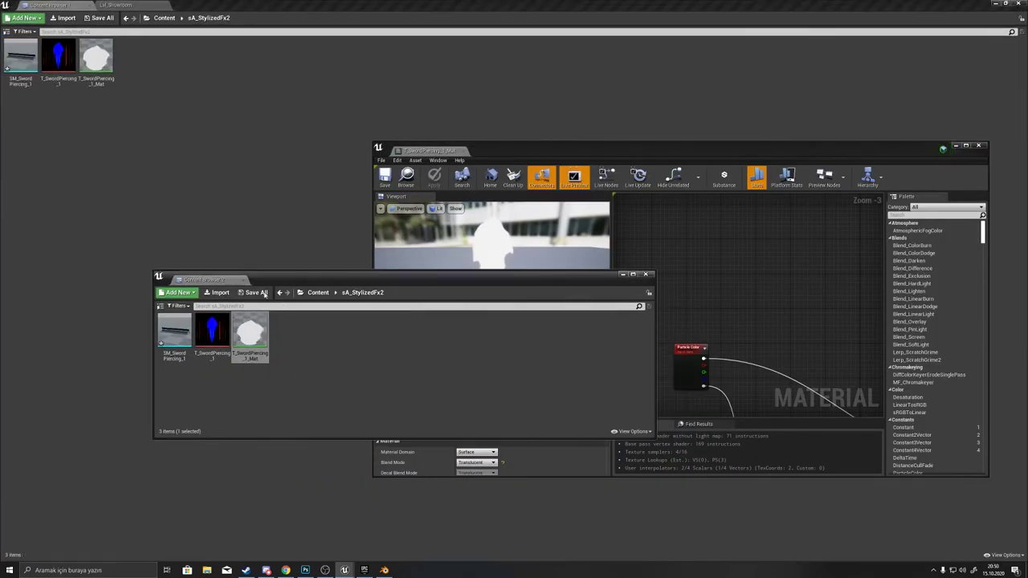
Step: Create a Niagara emitter from the Simple Sprite Burst template named NE_Basic_Mesh
{"action": "right_click", "coordinate": [314, 346]}
{"action": "mouse_move", "coordinate": [402, 288]}
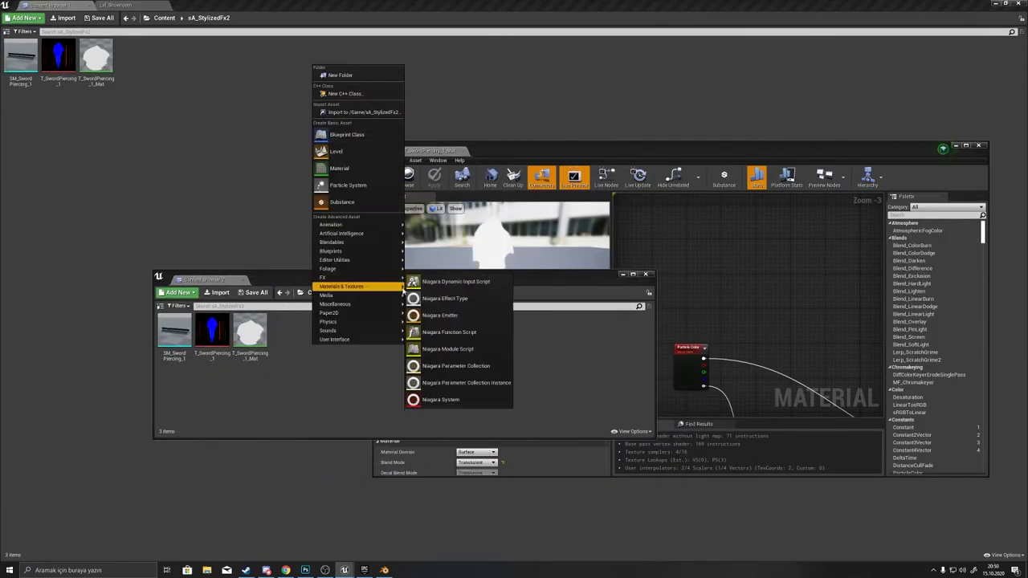
{"action": "left_click", "coordinate": [440, 315]}
{"action": "left_click", "coordinate": [519, 399]}
{"action": "double_click", "coordinate": [504, 301]}
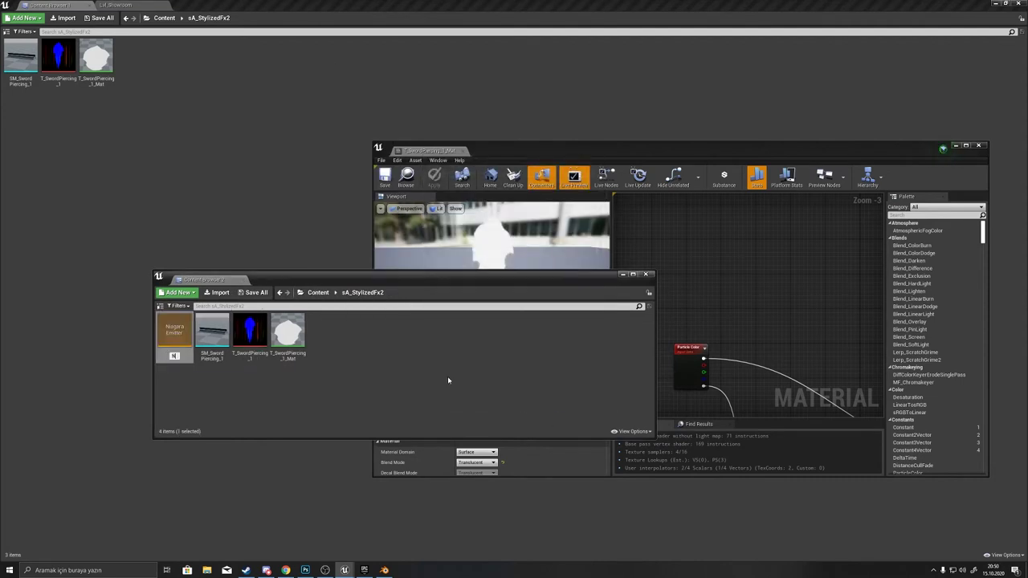
{"action": "type", "text": "NE_Basic_Mesh"}
{"action": "key", "text": "Return"}
Step: Add a Mesh Renderer overriding its material with T_SwordPiercing_1_Mat, and disable the Scale Color module
{"action": "left_click", "coordinate": [729, 321]}
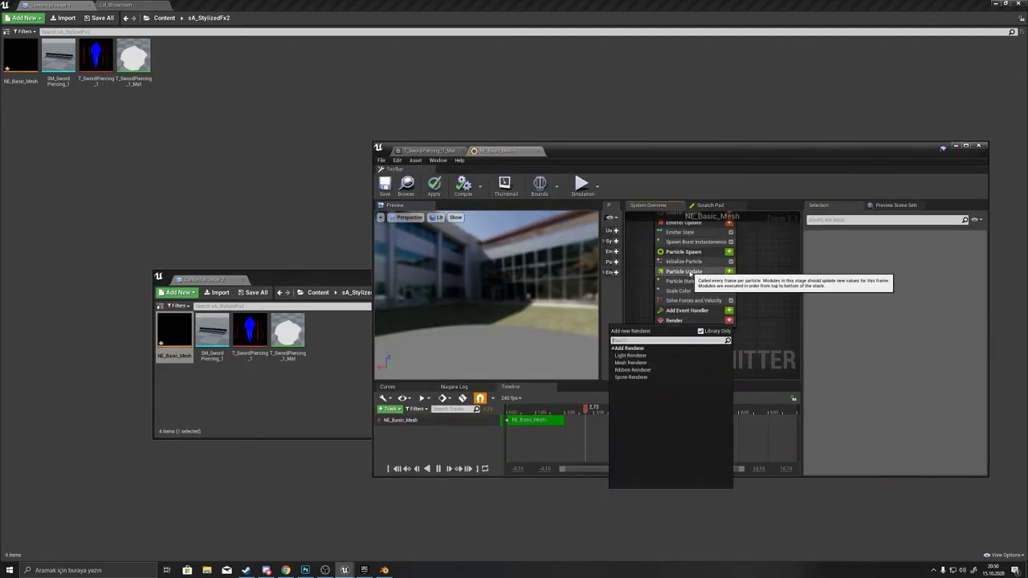
{"action": "left_click", "coordinate": [643, 353]}
{"action": "left_click", "coordinate": [826, 250]}
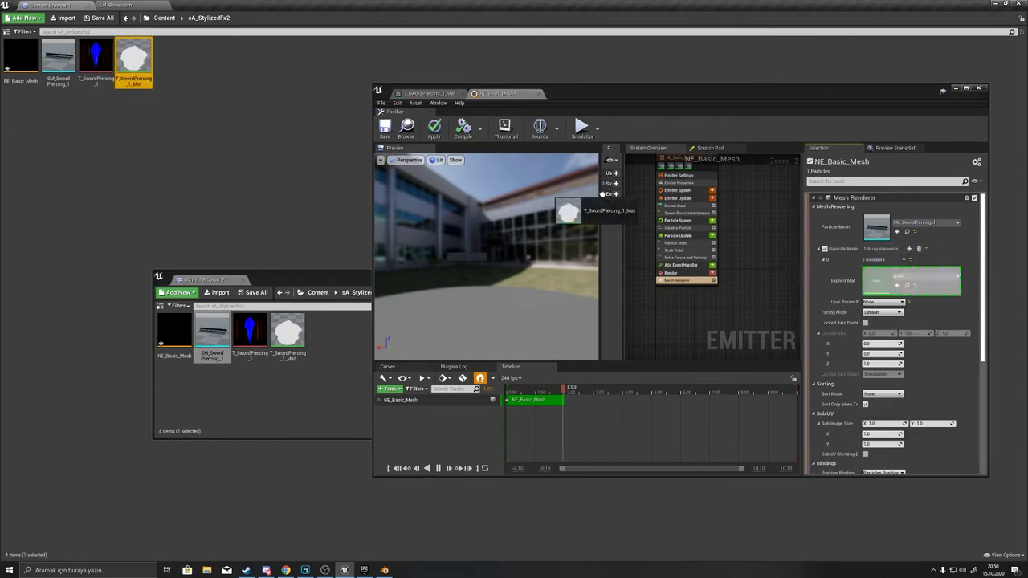
{"action": "left_click_drag", "start_coordinate": [133, 58], "coordinate": [875, 280]}
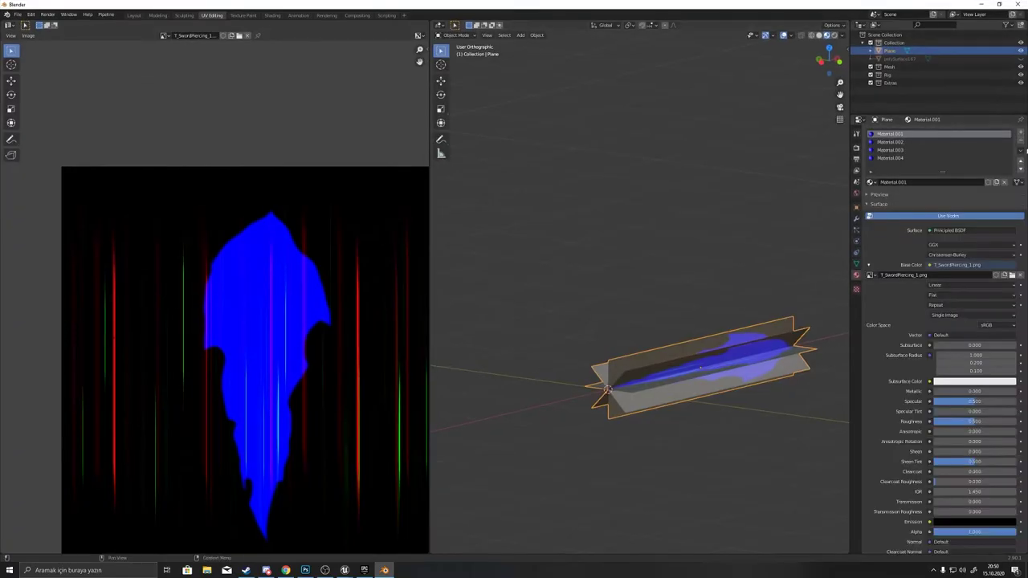
{"action": "left_click", "coordinate": [345, 572]}
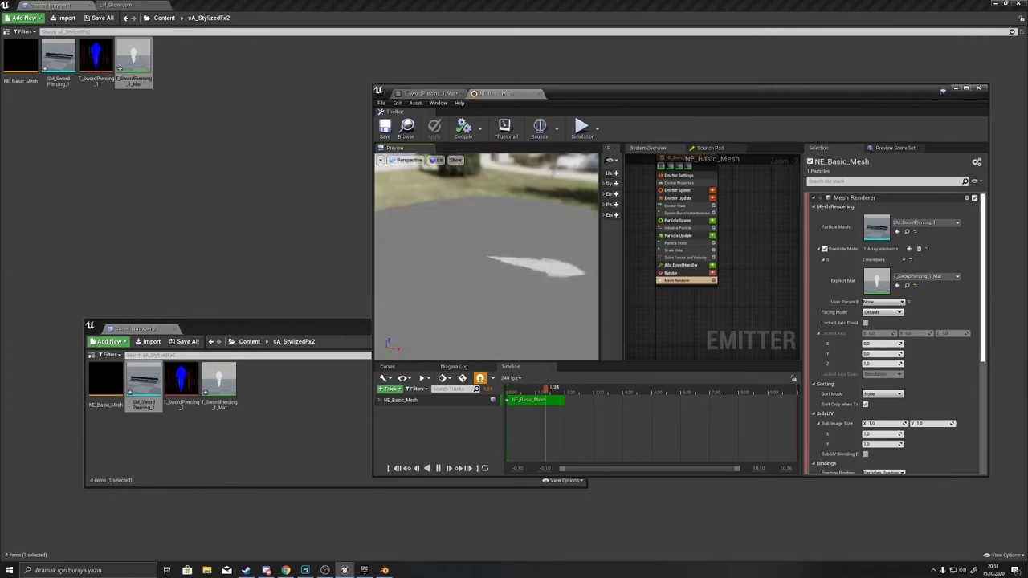
{"action": "left_click", "coordinate": [712, 250]}
{"action": "scroll", "coordinate": [711, 252], "scroll_direction": "up", "scroll_amount": 2}
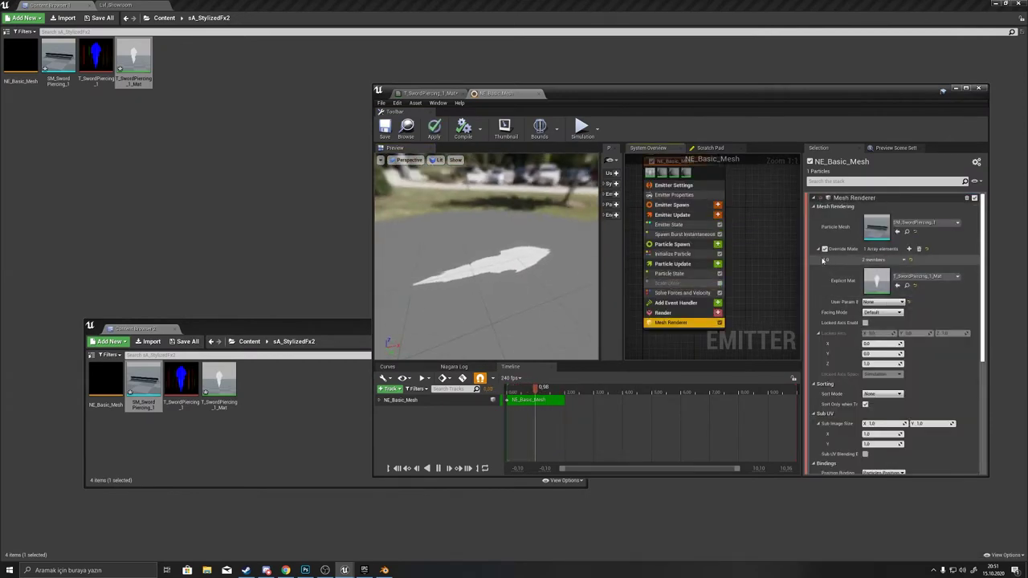
Step: Add a Dynamic Material Parameters module to Particle Update, setting its curve end value to 1
{"action": "double_click", "coordinate": [643, 90]}
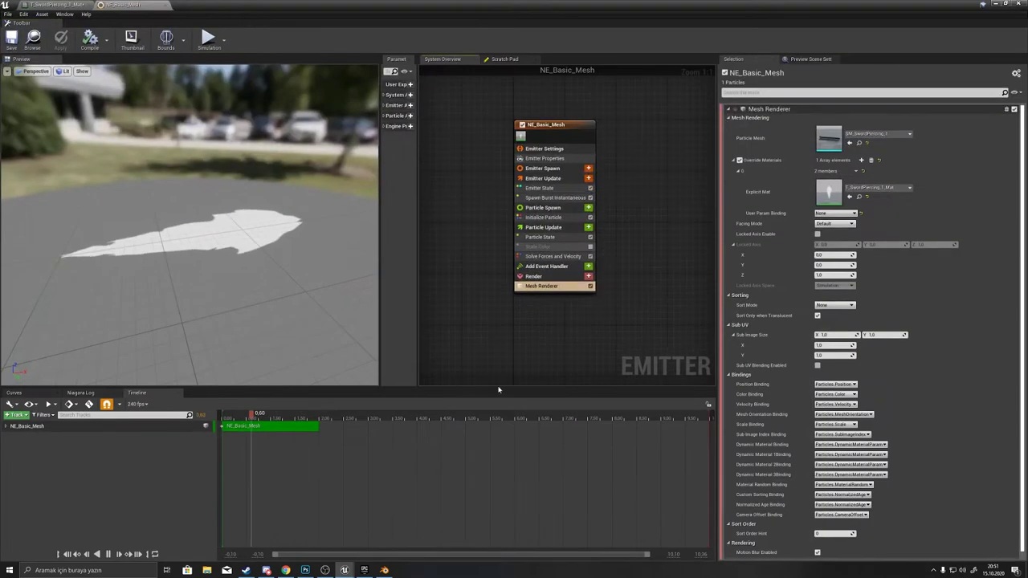
{"action": "left_click_drag", "start_coordinate": [498, 389], "coordinate": [498, 484]}
{"action": "left_click", "coordinate": [608, 245]}
{"action": "key", "text": "Return"}
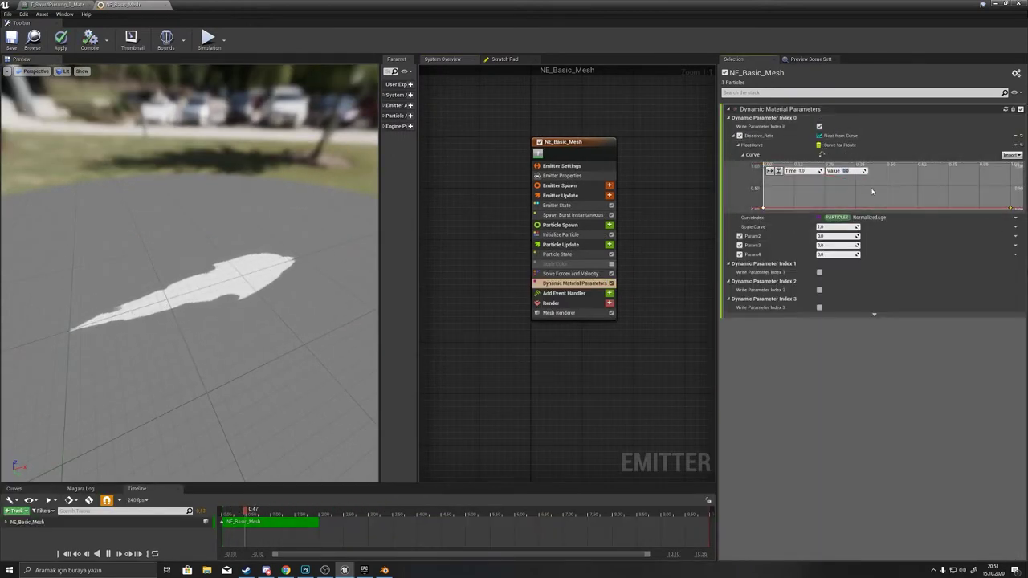
{"action": "type", "text": "1"}
{"action": "key", "text": "Return"}
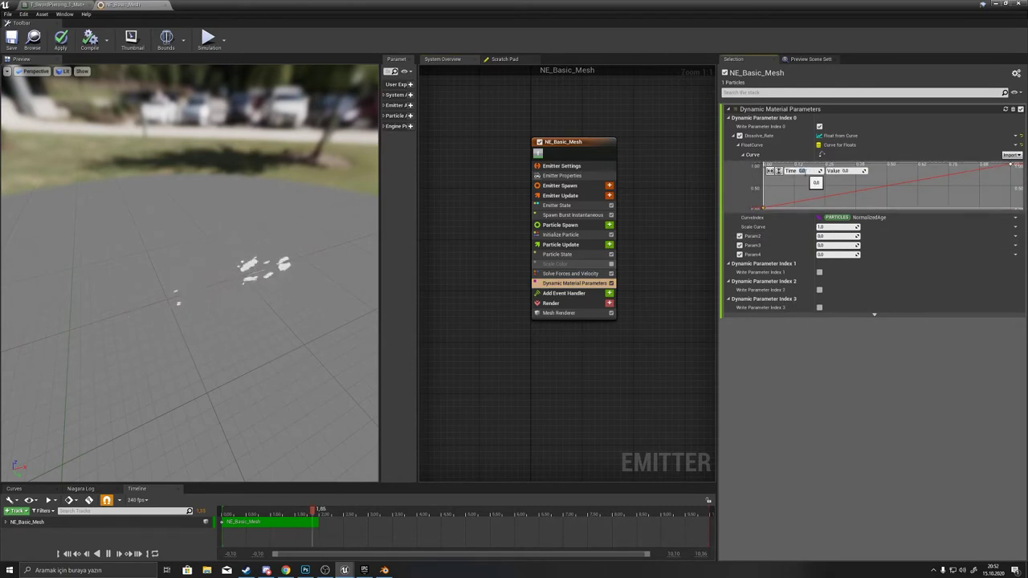
Step: Add a Scale Mesh Size module with separate X, Y, Z scale, driving X by a curve
{"action": "left_click", "coordinate": [563, 244]}
{"action": "left_click", "coordinate": [609, 244]}
{"action": "type", "text": "scale mesh"}
{"action": "key", "text": "Return"}
{"action": "left_click", "coordinate": [1015, 118]}
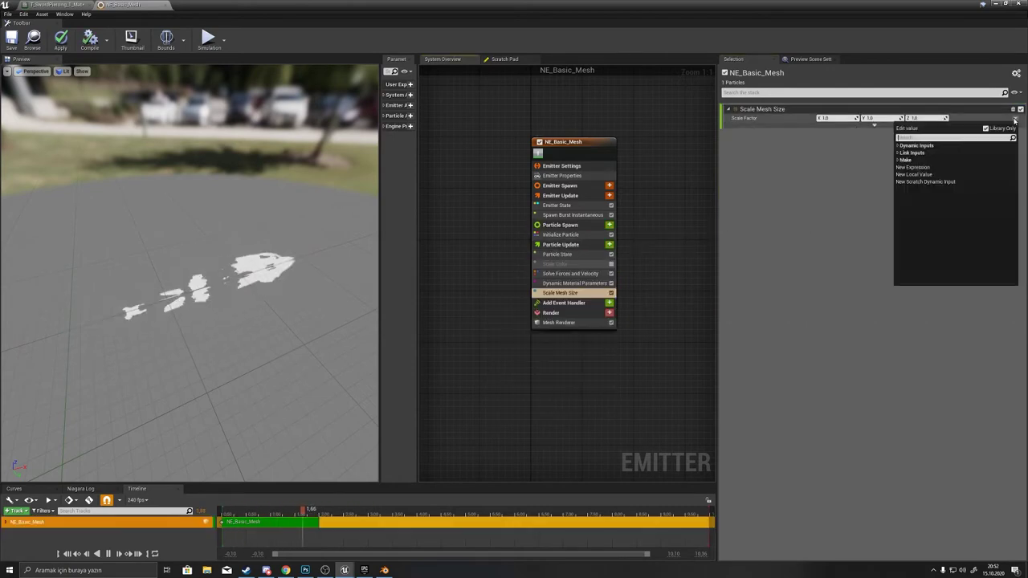
{"action": "left_click", "coordinate": [941, 153]}
{"action": "left_click", "coordinate": [1015, 127]}
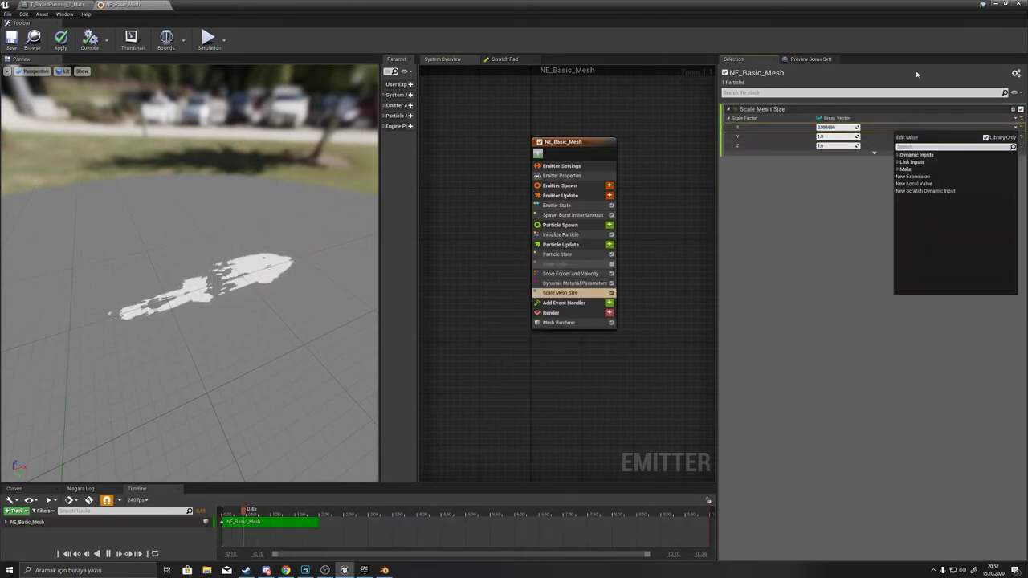
{"action": "left_click", "coordinate": [923, 157]}
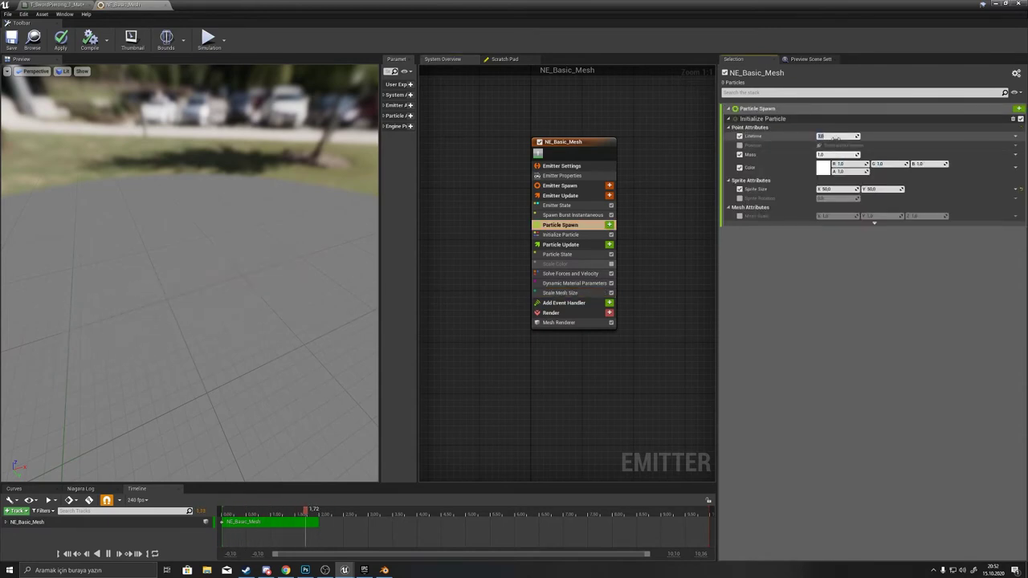
Step: Add a Scale Mesh Size curve key at Time 0.25 with Value 1.0
{"action": "left_click", "coordinate": [601, 293]}
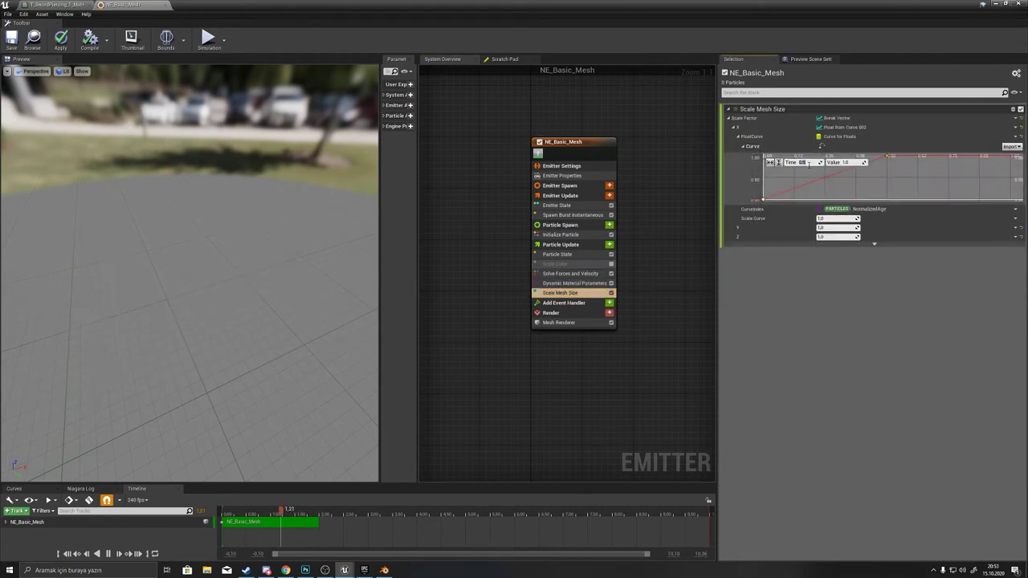
{"action": "left_click", "coordinate": [584, 283]}
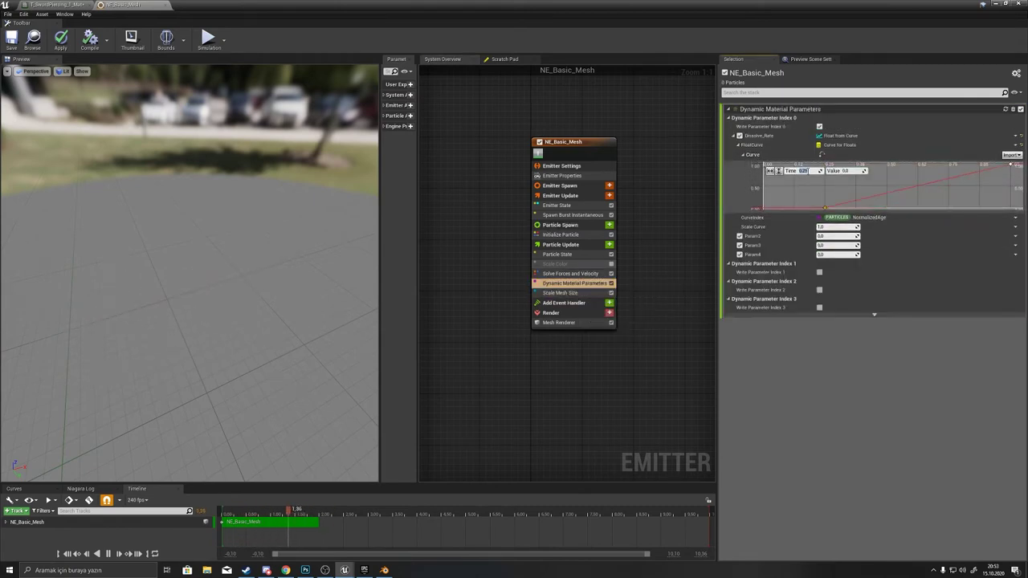
{"action": "left_click", "coordinate": [573, 293]}
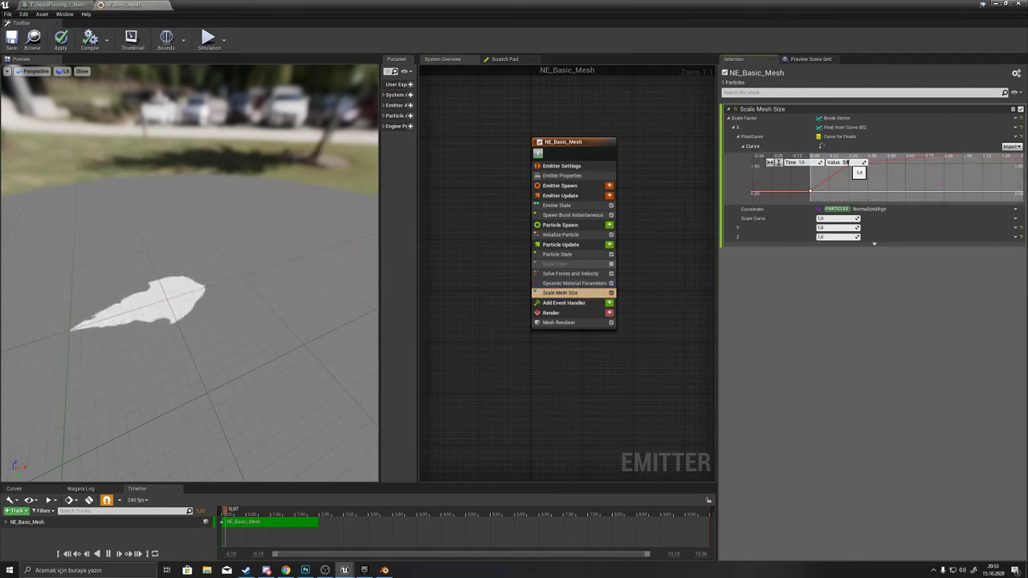
{"action": "right_click", "coordinate": [949, 169]}
{"action": "left_click", "coordinate": [956, 193]}
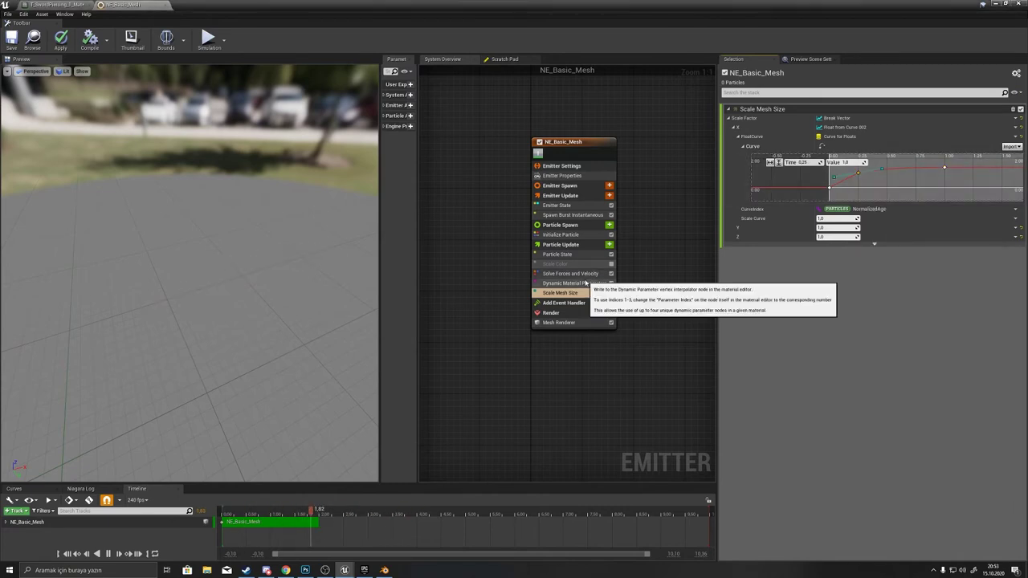
Step: Set the Particle Spawn initial colour to a pale whitish blue with intensity 200
{"action": "left_click", "coordinate": [573, 225]}
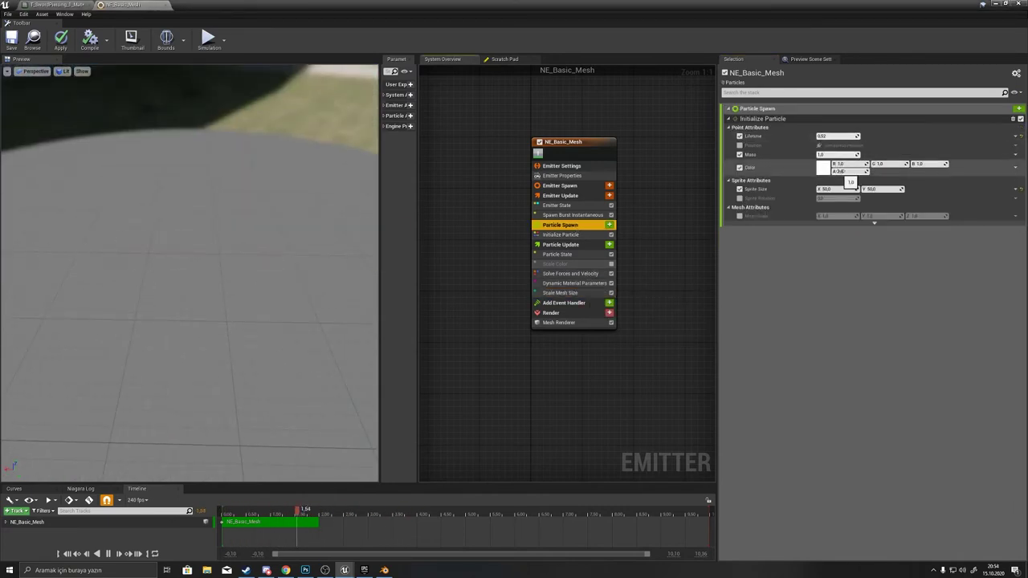
{"action": "left_click", "coordinate": [823, 167]}
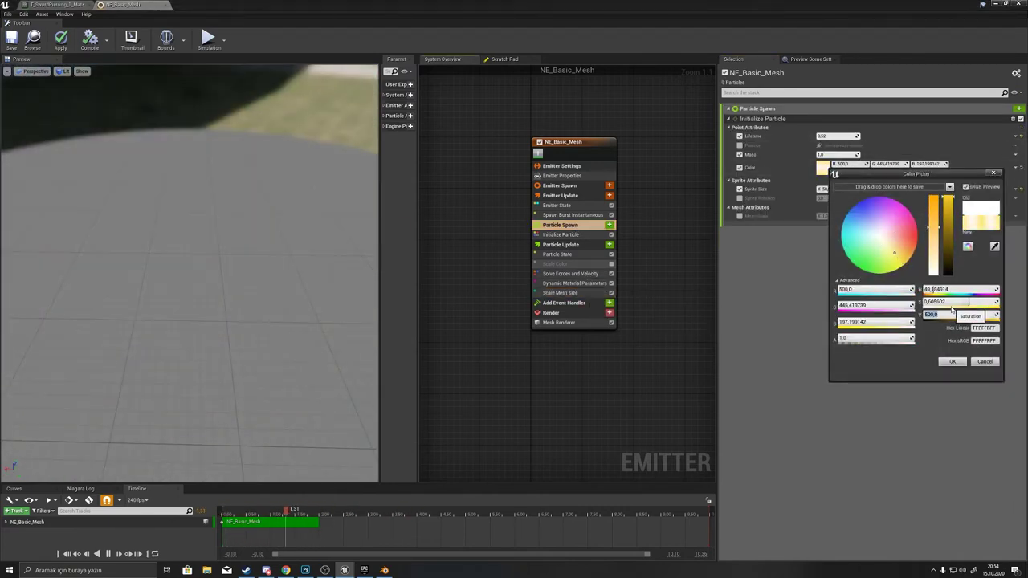
{"action": "left_click", "coordinate": [850, 210]}
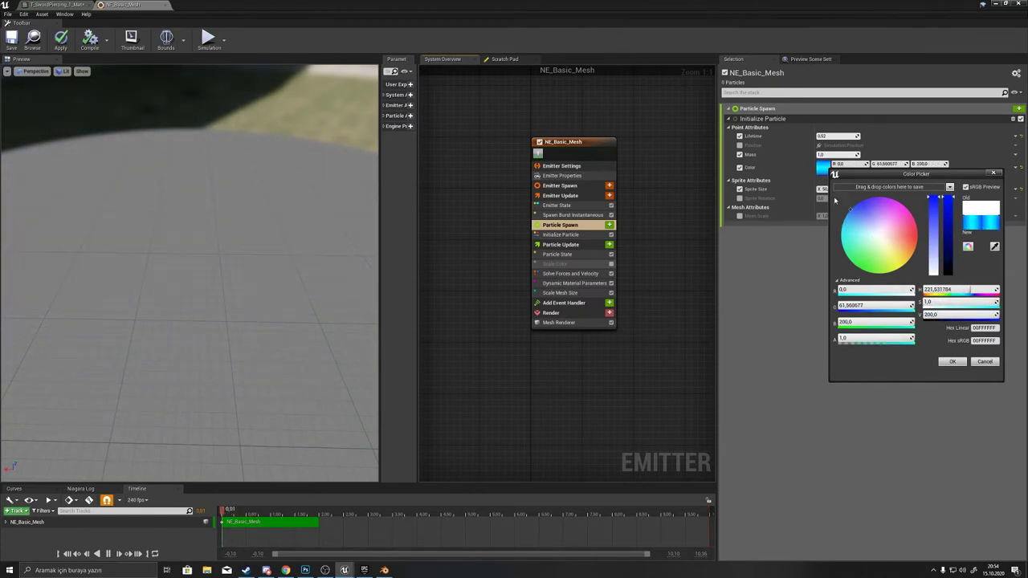
{"action": "left_click_drag", "start_coordinate": [850, 210], "coordinate": [868, 222]}
{"action": "left_click", "coordinate": [953, 361]}
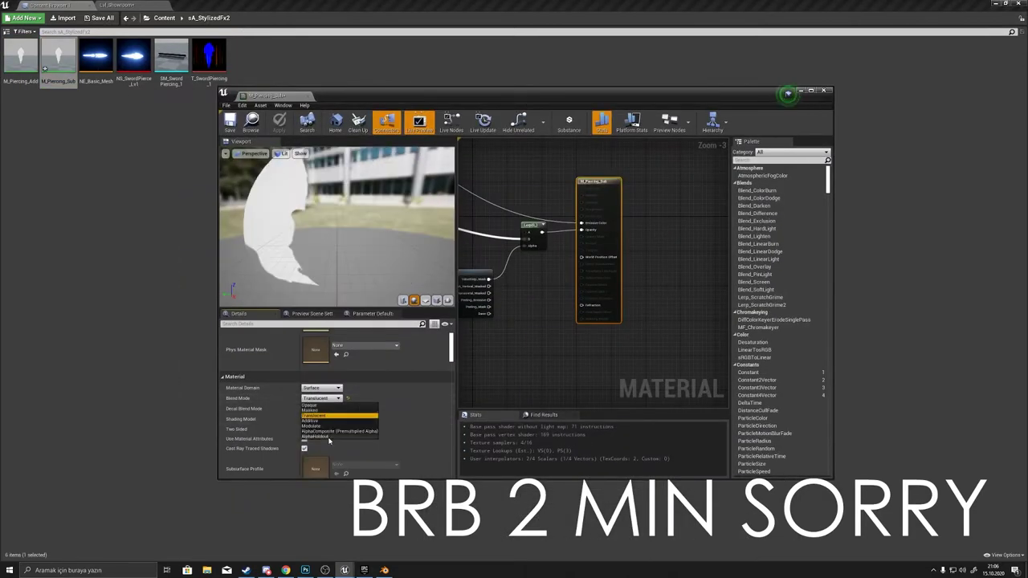
Step: Set M_Piercing_Sub's Shading Model to Unlit, keeping the Translucent blend mode
{"action": "left_click", "coordinate": [337, 415]}
{"action": "left_click", "coordinate": [325, 419]}
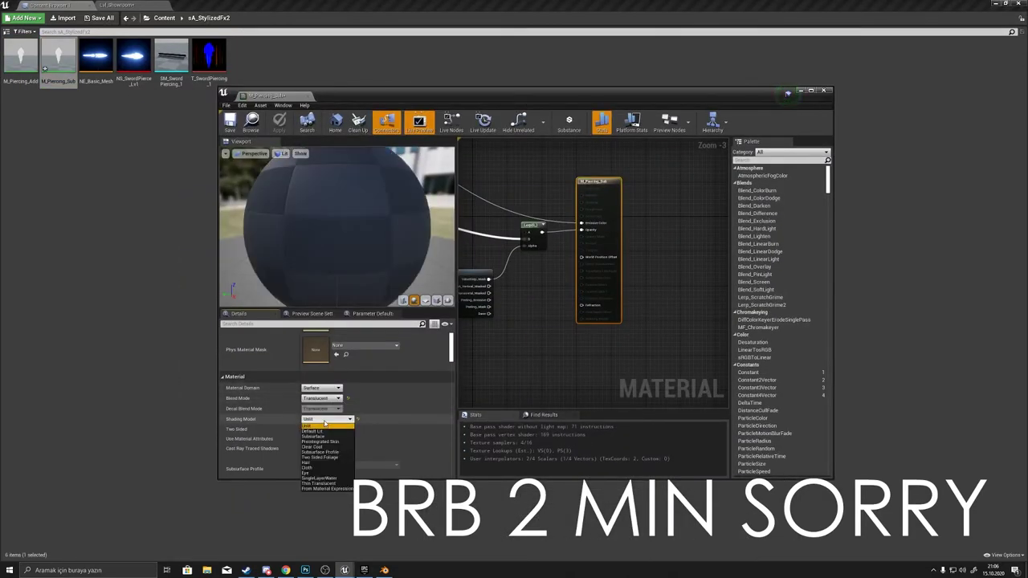
{"action": "left_click", "coordinate": [324, 426]}
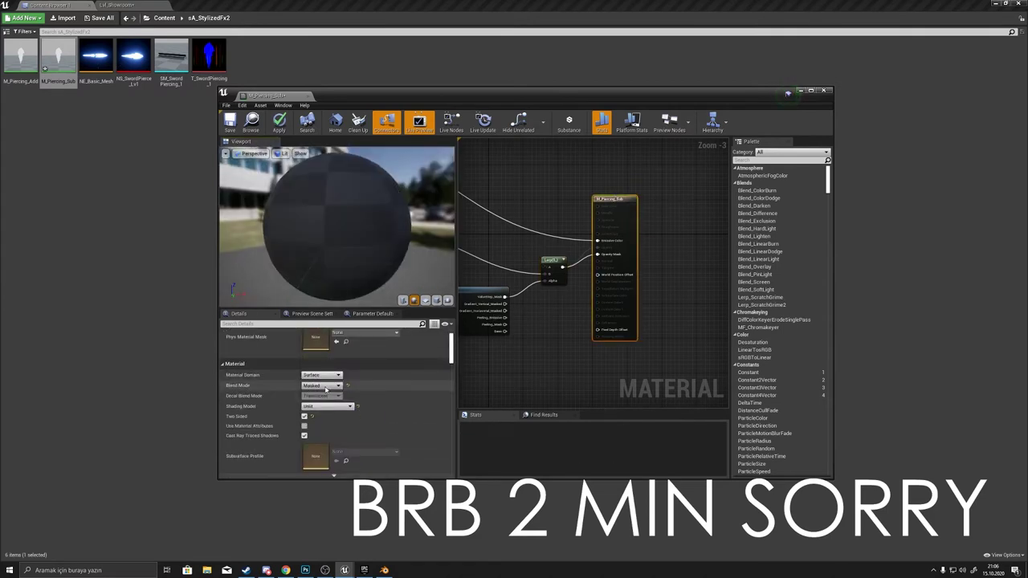
Step: Set M_Piercing_Add's Blend Mode to Additive
{"action": "left_click", "coordinate": [310, 392]}
{"action": "left_click", "coordinate": [321, 375]}
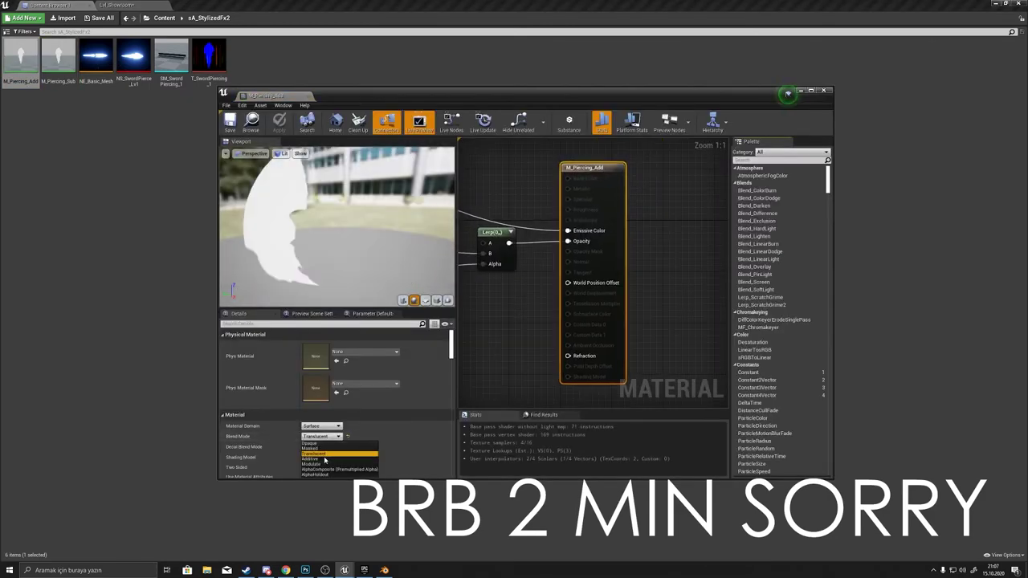
{"action": "left_click", "coordinate": [325, 459]}
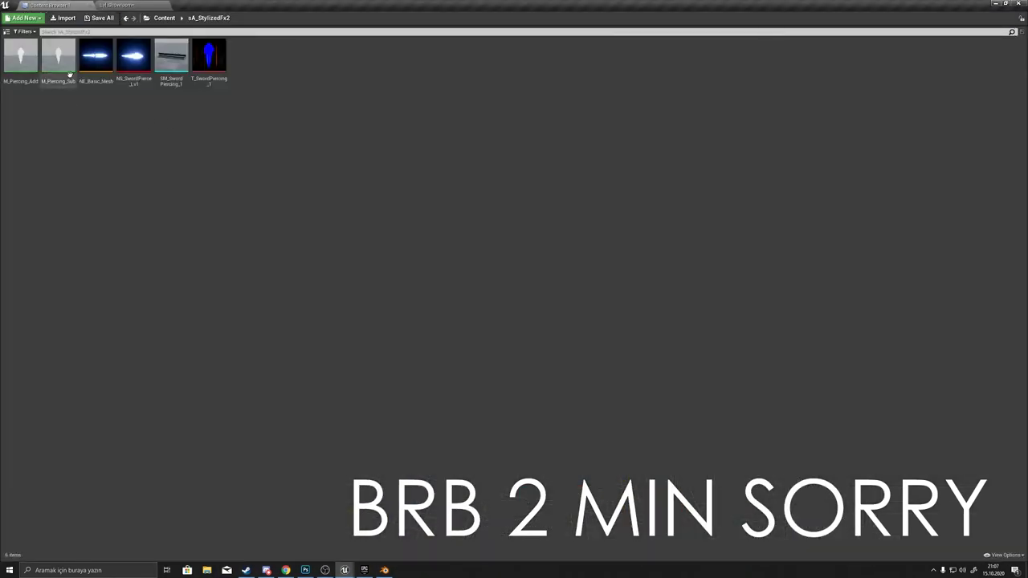
Step: Enable Mesh Scale on NE_Basic_Mesh001 as a single float value of about 1.15
{"action": "double_click", "coordinate": [58, 58]}
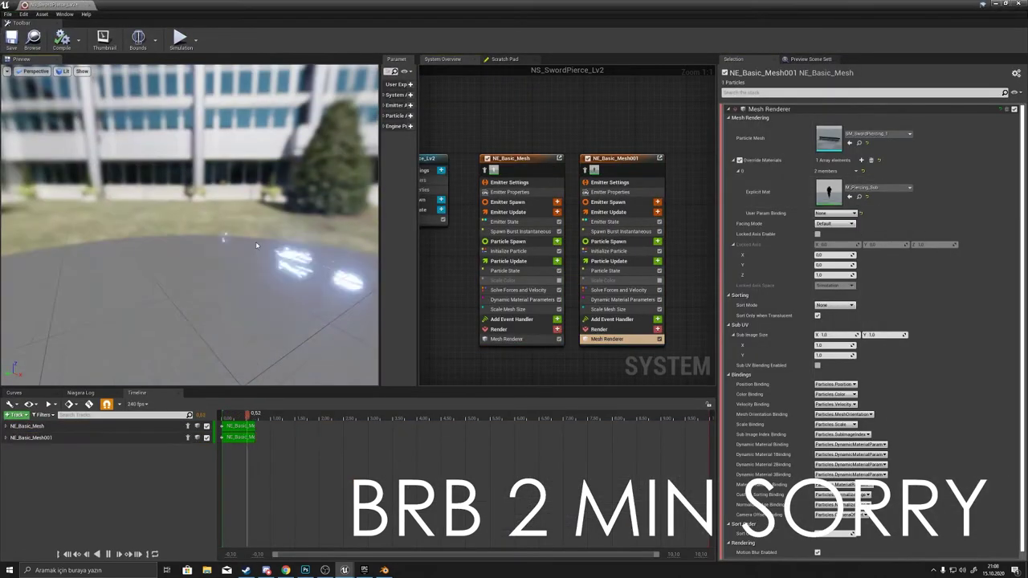
{"action": "left_click", "coordinate": [740, 216]}
{"action": "left_click", "coordinate": [1011, 216]}
{"action": "key", "text": "Return"}
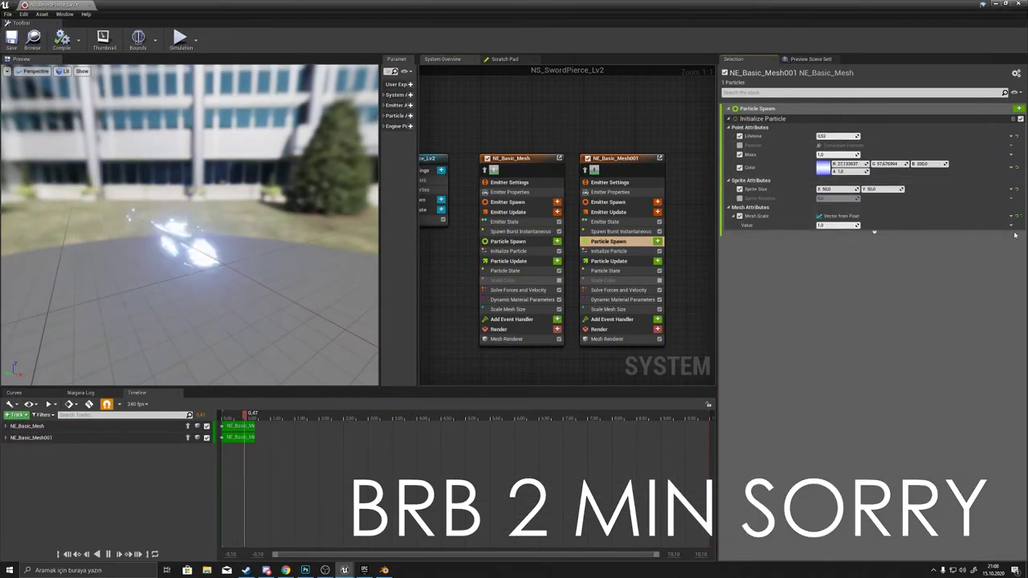
Step: Orbit the preview and pan the system graph to inspect the two slash emitters
{"action": "mouse_move", "coordinate": [378, 218]}
{"action": "left_mouse_down"}
{"action": "mouse_move", "coordinate": [69, 300]}
{"action": "mouse_move", "coordinate": [295, 266]}
{"action": "left_mouse_up"}
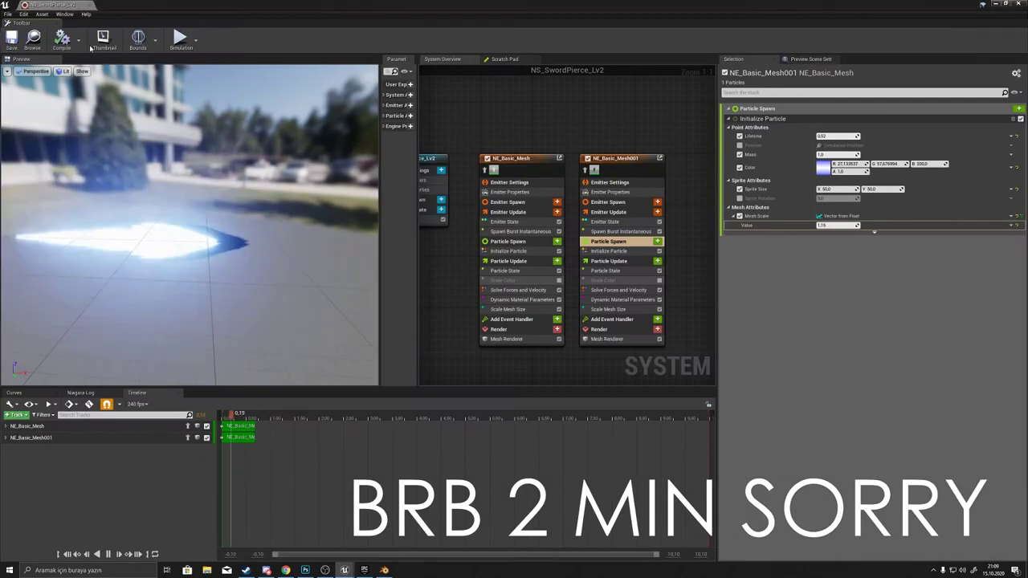
{"action": "scroll", "coordinate": [586, 144], "scroll_direction": "down", "scroll_amount": 3}
{"action": "left_click_drag", "start_coordinate": [241, 217], "coordinate": [147, 216]}
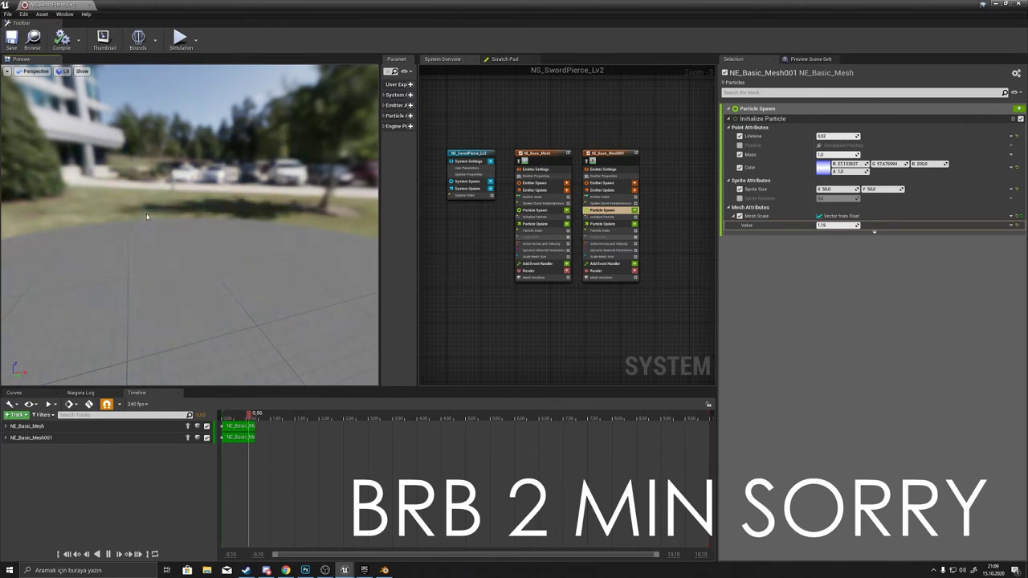
{"action": "right_click_drag", "start_coordinate": [517, 316], "coordinate": [498, 252]}
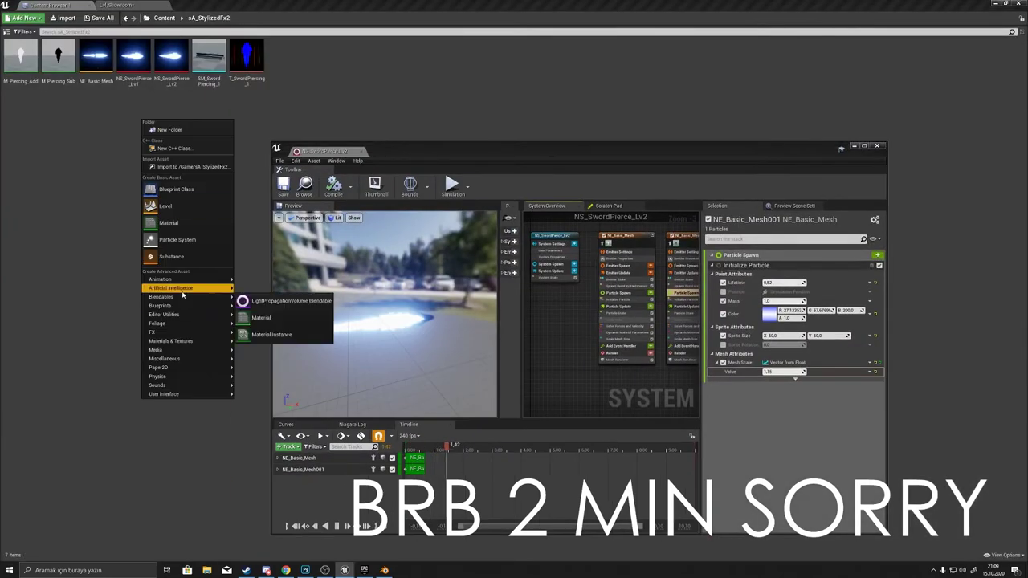
Step: Create a new Niagara emitter named NE_Simple_Beam in the Content Browser
{"action": "left_click", "coordinate": [241, 300]}
{"action": "left_click", "coordinate": [520, 401]}
{"action": "left_click", "coordinate": [556, 402]}
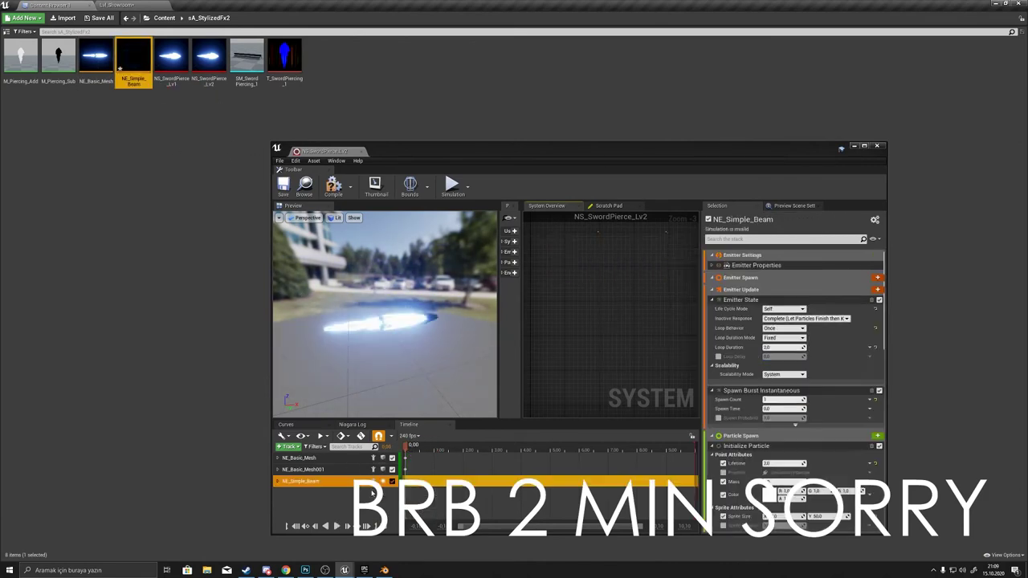
Step: Add NE_Simple_Beam to the sword-pierce system beside the Base_Add and Base_Sub emitters
{"action": "left_click", "coordinate": [631, 241]}
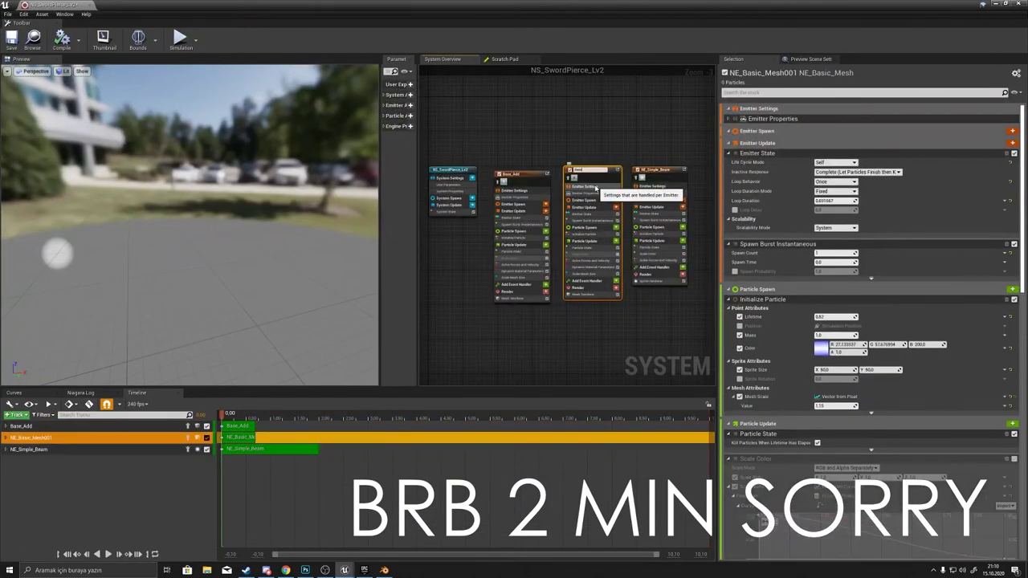
{"action": "left_click", "coordinate": [594, 172]}
{"action": "left_click", "coordinate": [635, 169]}
{"action": "scroll", "coordinate": [671, 166], "scroll_direction": "up", "scroll_amount": 3}
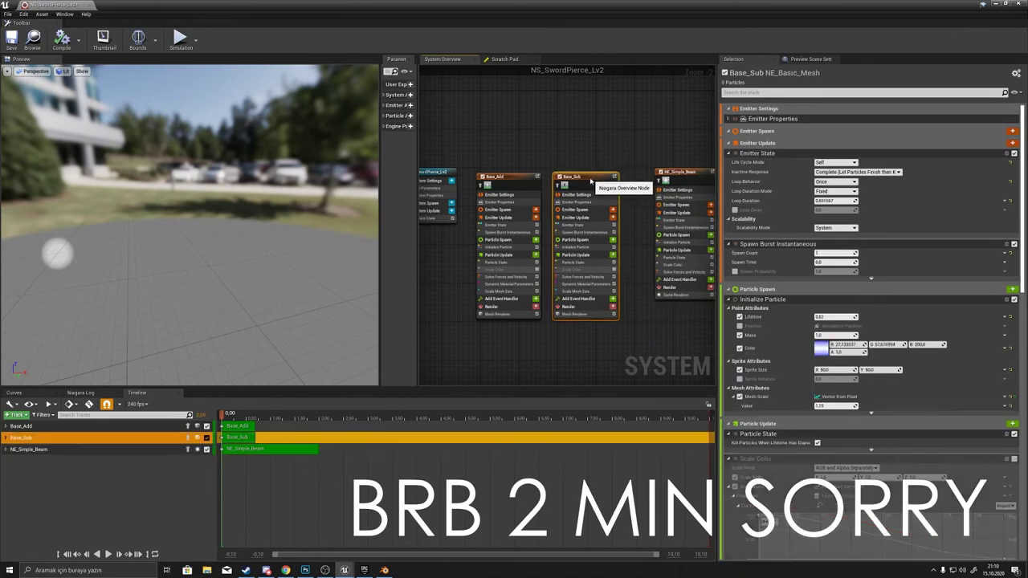
{"action": "left_click", "coordinate": [623, 232]}
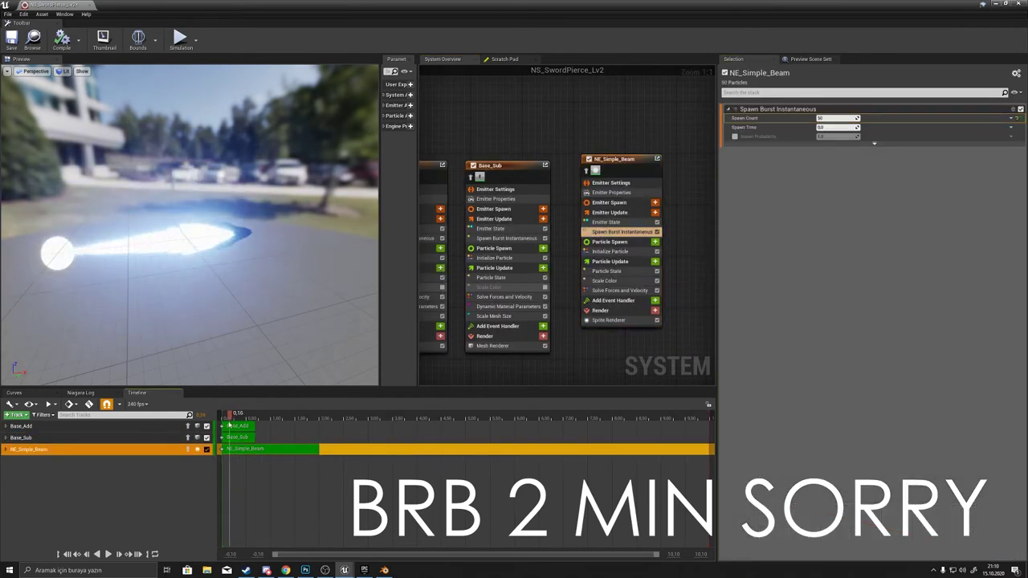
Step: Set the beam's Sprite Size X to 2 and add Add Velocity in Cone to Particle Spawn
{"action": "left_click", "coordinate": [610, 242]}
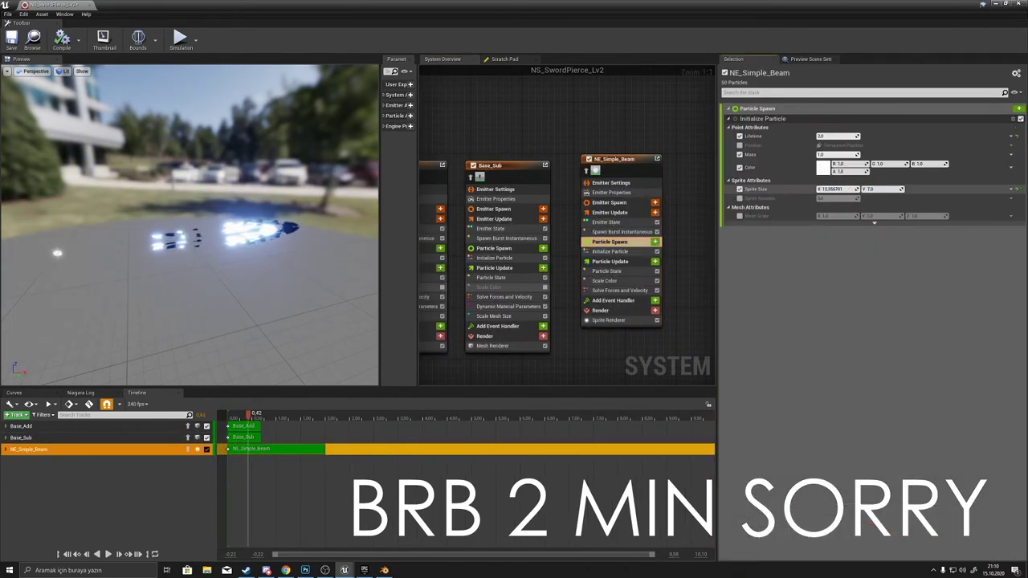
{"action": "left_click", "coordinate": [609, 320]}
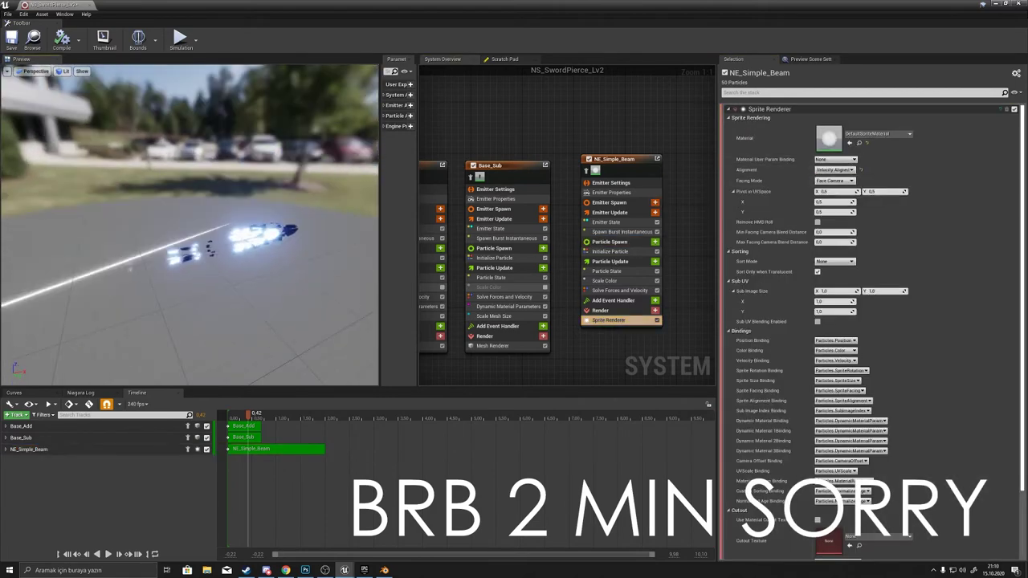
{"action": "left_click", "coordinate": [656, 242]}
{"action": "type", "text": "cone"}
{"action": "left_click", "coordinate": [588, 297]}
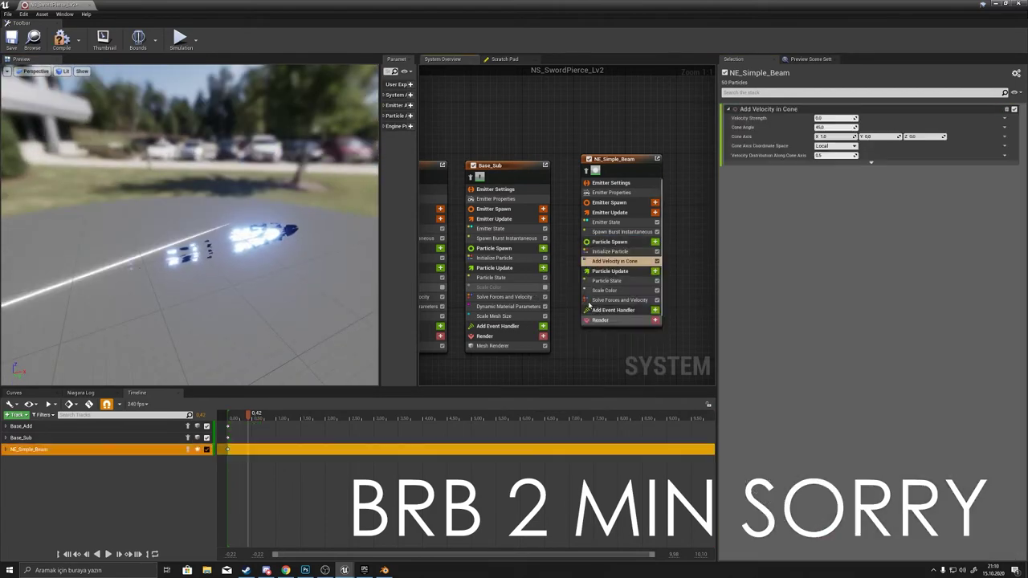
{"action": "left_click", "coordinate": [635, 242]}
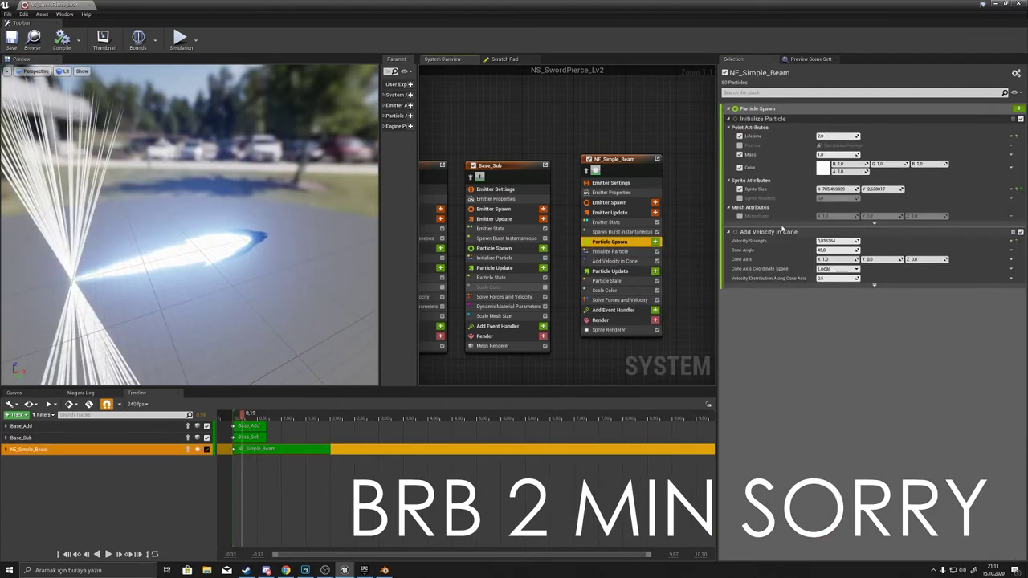
Step: Add a Cylinder Location module to Particle Spawn and shrink its radius to about 16
{"action": "left_click", "coordinate": [655, 241]}
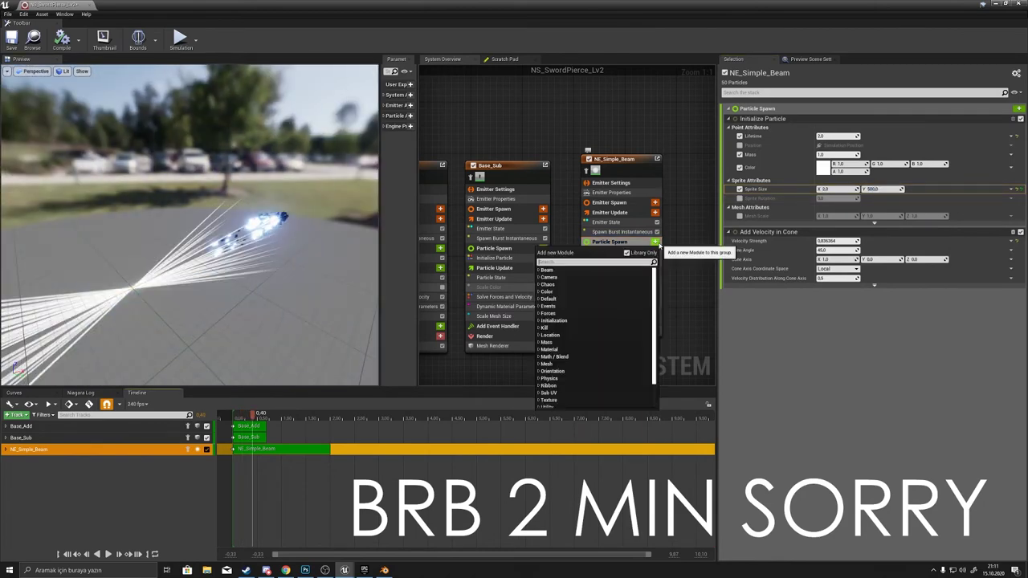
{"action": "type", "text": "cy"}
{"action": "left_click", "coordinate": [560, 285]}
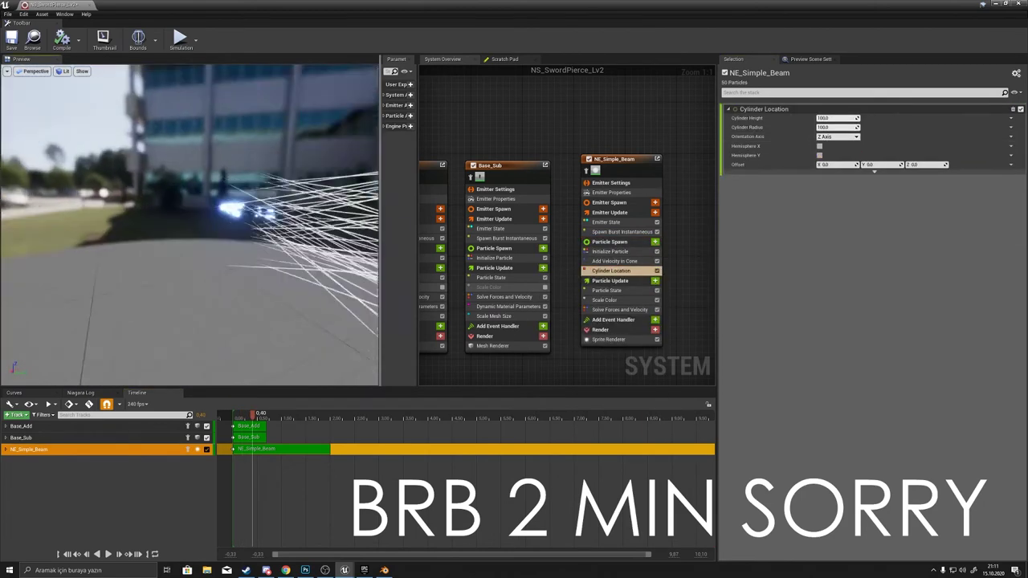
{"action": "left_click", "coordinate": [611, 242]}
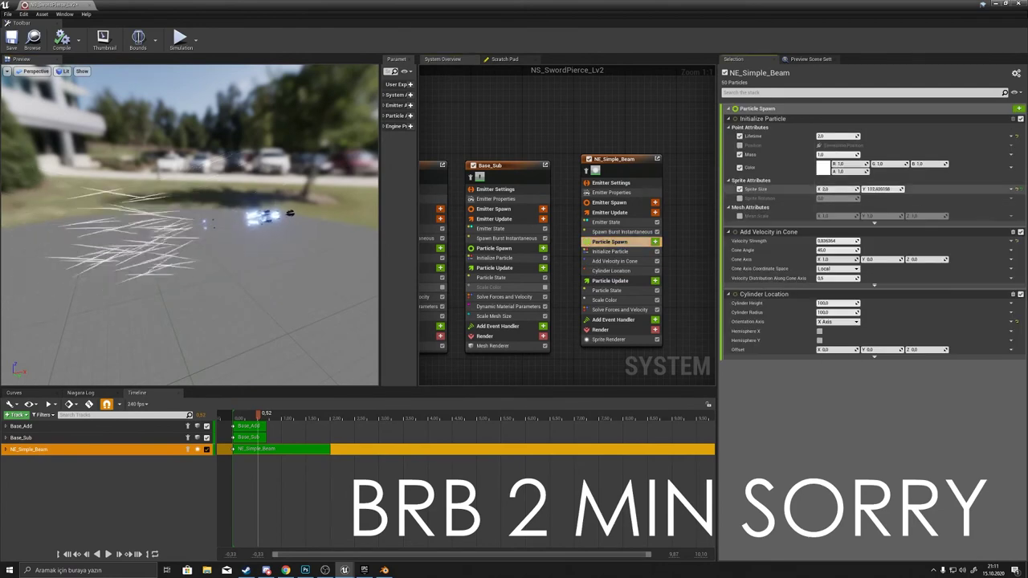
{"action": "left_click", "coordinate": [605, 271]}
{"action": "mouse_move", "coordinate": [244, 422]}
{"action": "left_mouse_down"}
{"action": "mouse_move", "coordinate": [262, 422]}
{"action": "mouse_move", "coordinate": [245, 429]}
{"action": "left_mouse_up"}
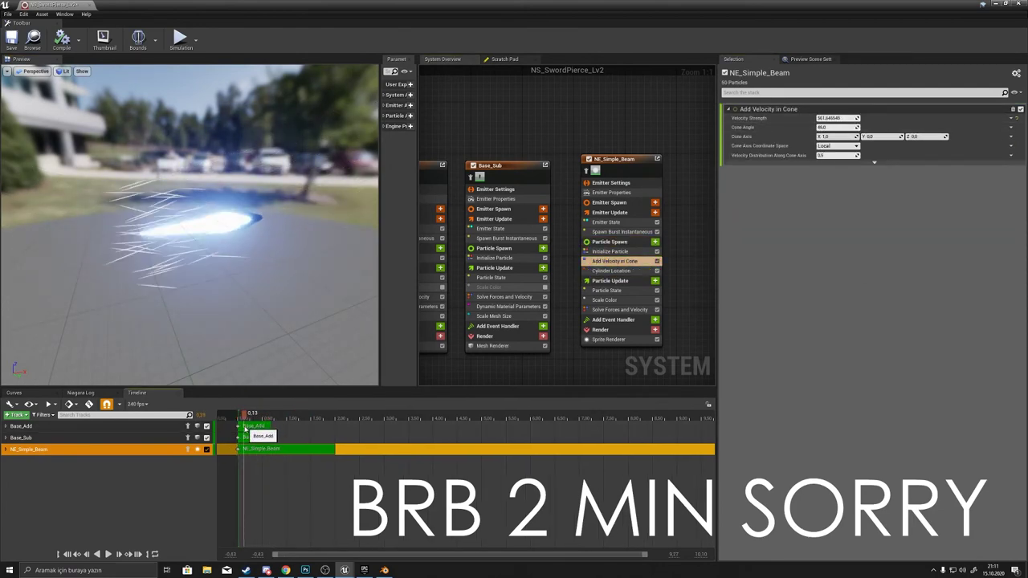
{"action": "left_click_drag", "start_coordinate": [835, 127], "coordinate": [803, 127]}
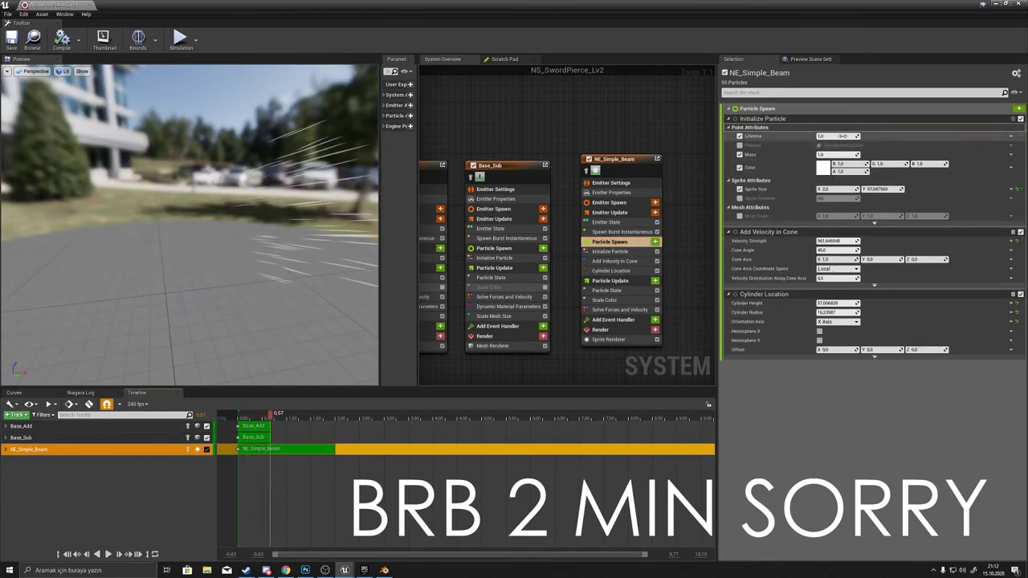
Step: Make NE_Simple_Beam's Add Velocity in Cone a random range of 300–700
{"action": "left_click", "coordinate": [615, 261]}
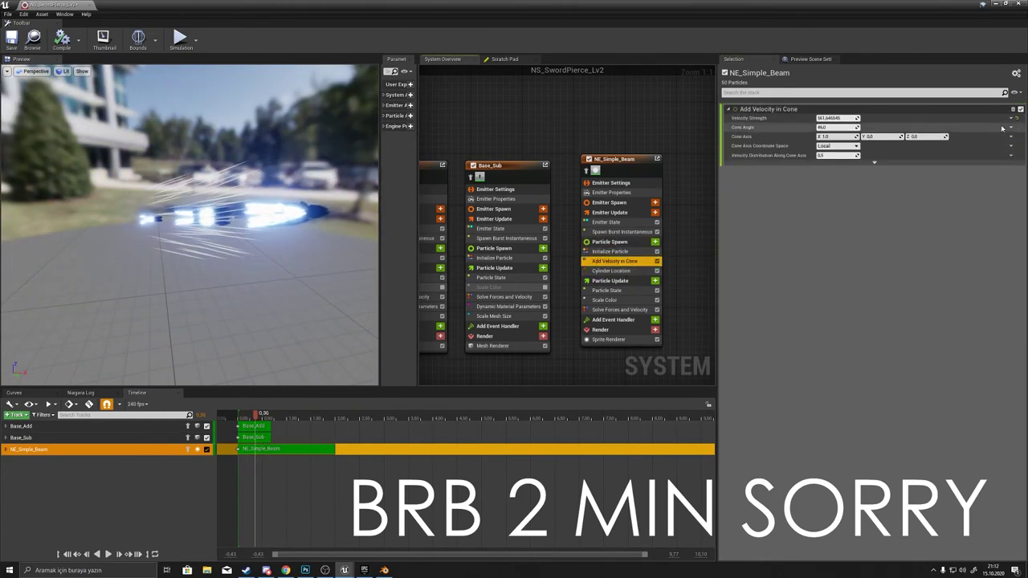
{"action": "left_click", "coordinate": [1010, 118]}
{"action": "left_click", "coordinate": [923, 149]}
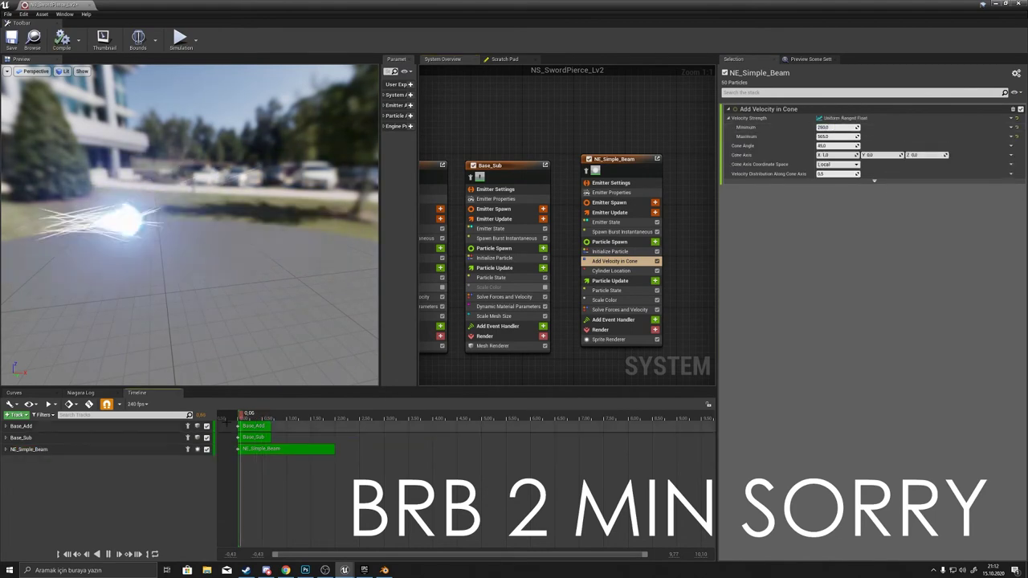
Step: Set Initialize Particle Sprite Size to Uniform Ranged Vector with a maximum X of 2
{"action": "left_click", "coordinate": [609, 242]}
{"action": "left_click", "coordinate": [1010, 189]}
{"action": "key", "text": "Return"}
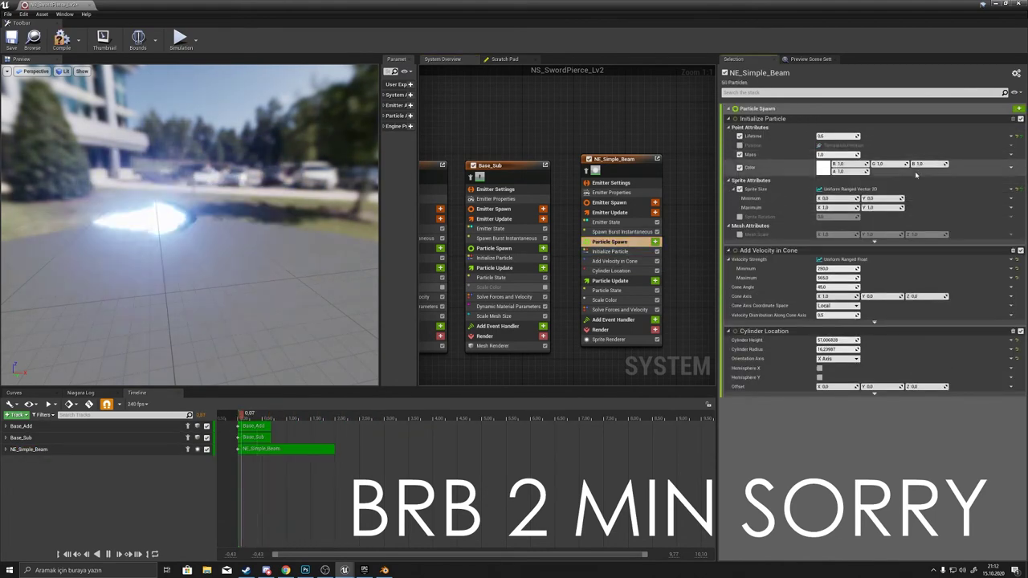
{"action": "left_click", "coordinate": [882, 199]}
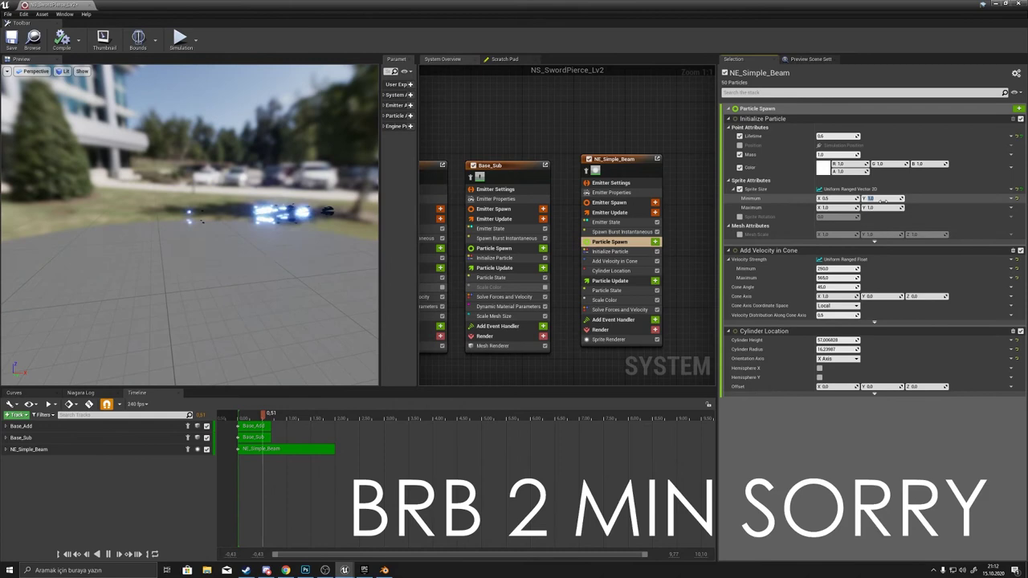
{"action": "left_click", "coordinate": [835, 208]}
{"action": "type", "text": "2"}
{"action": "left_click", "coordinate": [882, 208]}
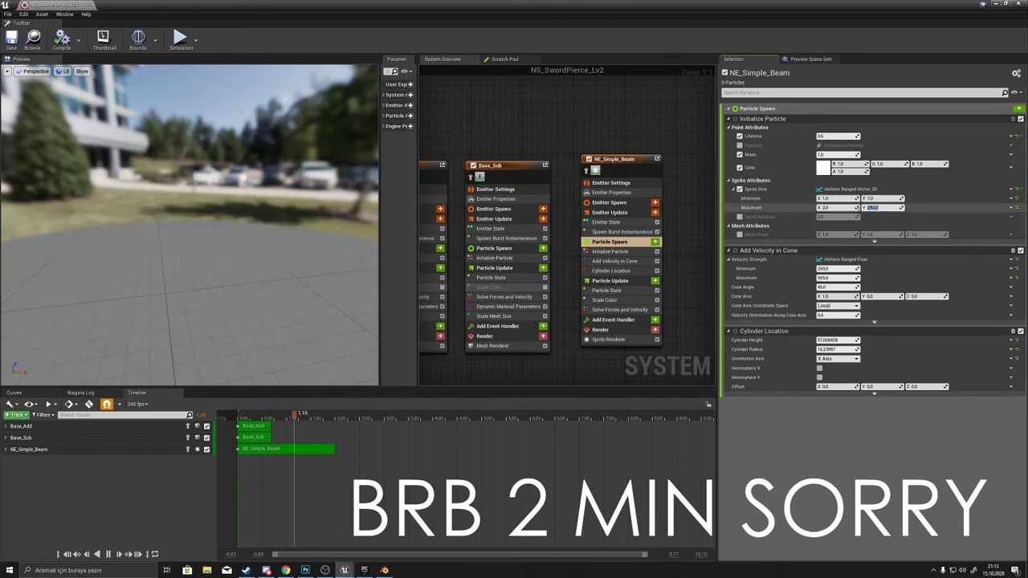
Step: Compare spawn settings with Base_Sub and recheck the cone velocity before adding a Particle Update module
{"action": "left_click", "coordinate": [633, 233]}
{"action": "left_click", "coordinate": [502, 249]}
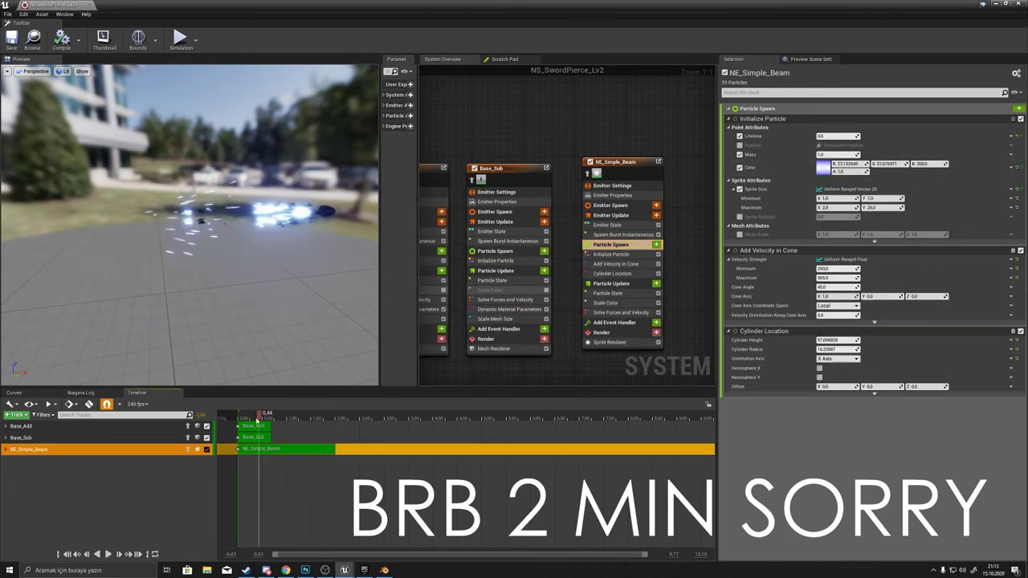
{"action": "left_click", "coordinate": [615, 264]}
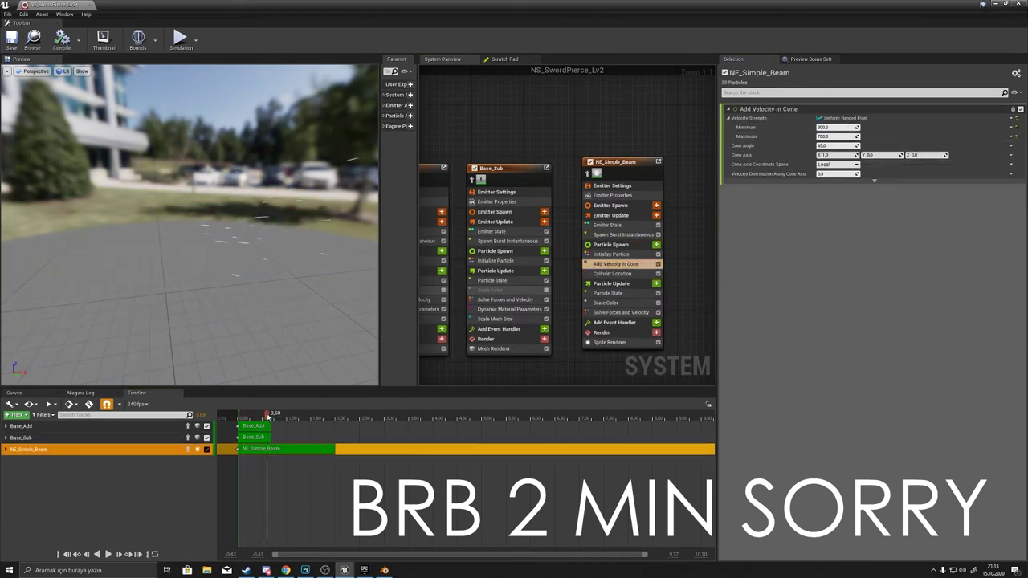
{"action": "left_click", "coordinate": [611, 244]}
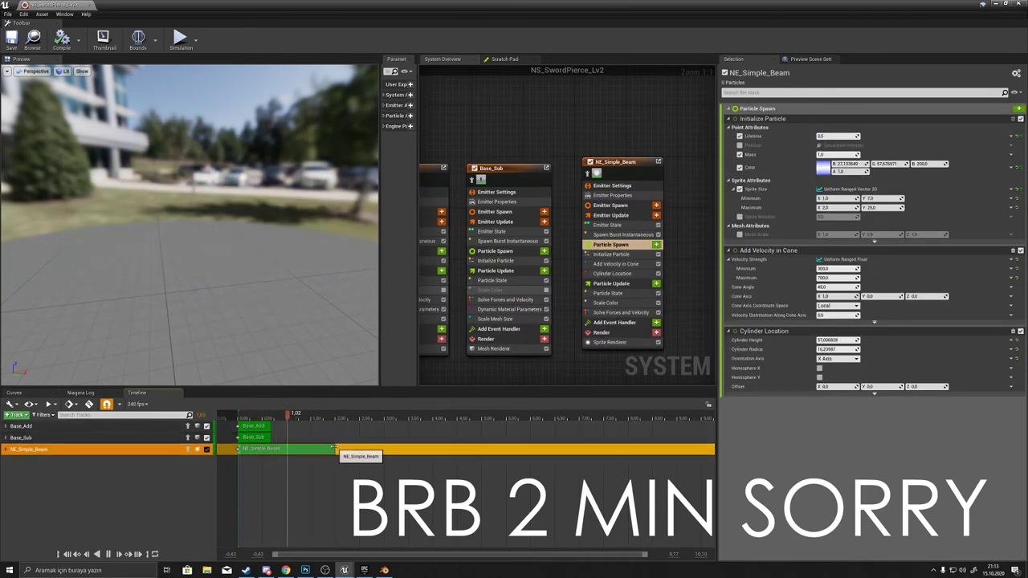
{"action": "left_click", "coordinate": [634, 320]}
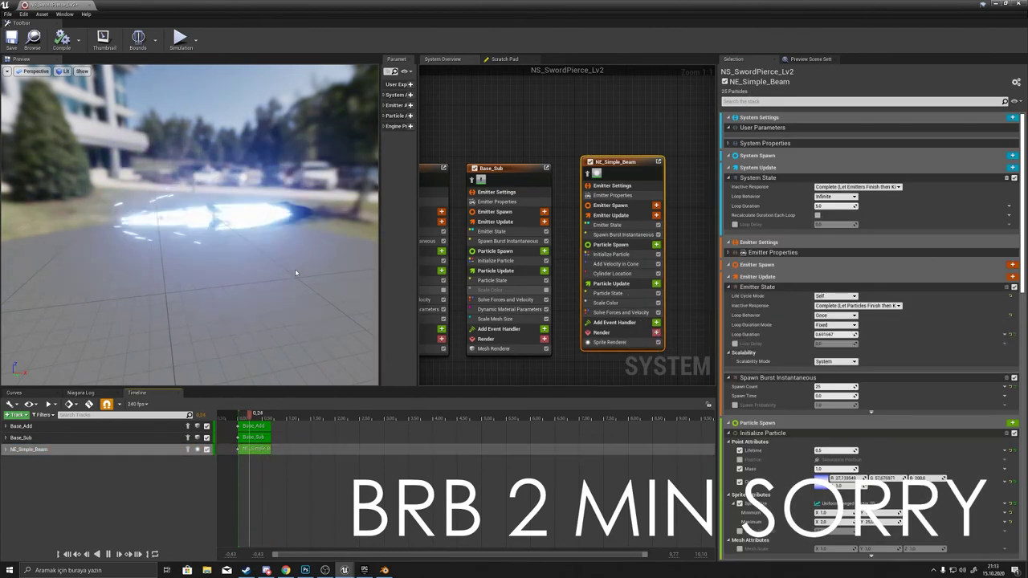
{"action": "left_click", "coordinate": [656, 284]}
Step: Add Curl Noise Force and Scale Sprite Size to particle update, and narrow the cone angle to 27.48
{"action": "left_click", "coordinate": [592, 348]}
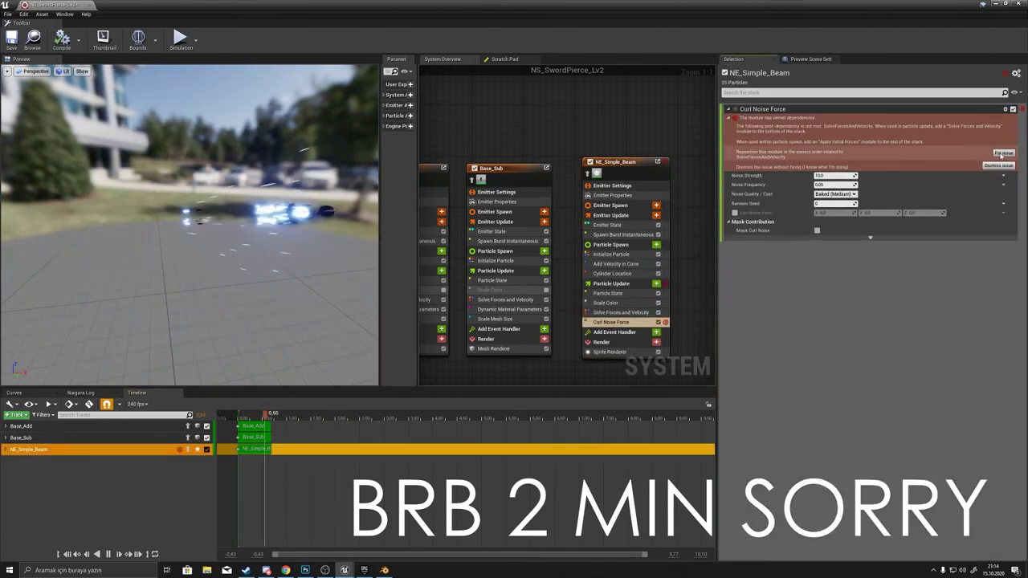
{"action": "left_click", "coordinate": [656, 285]}
{"action": "left_click", "coordinate": [560, 420]}
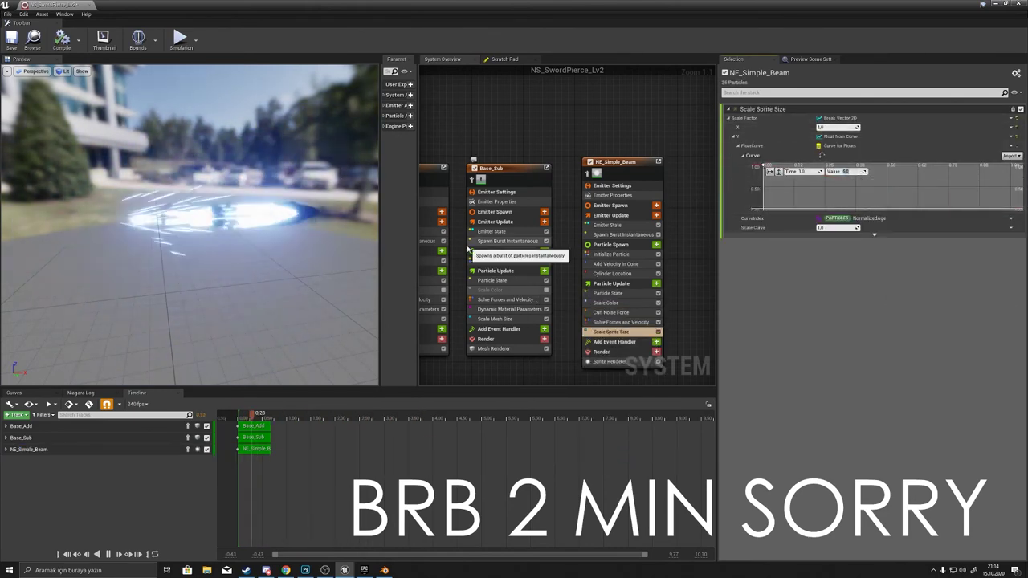
{"action": "left_click", "coordinate": [615, 264]}
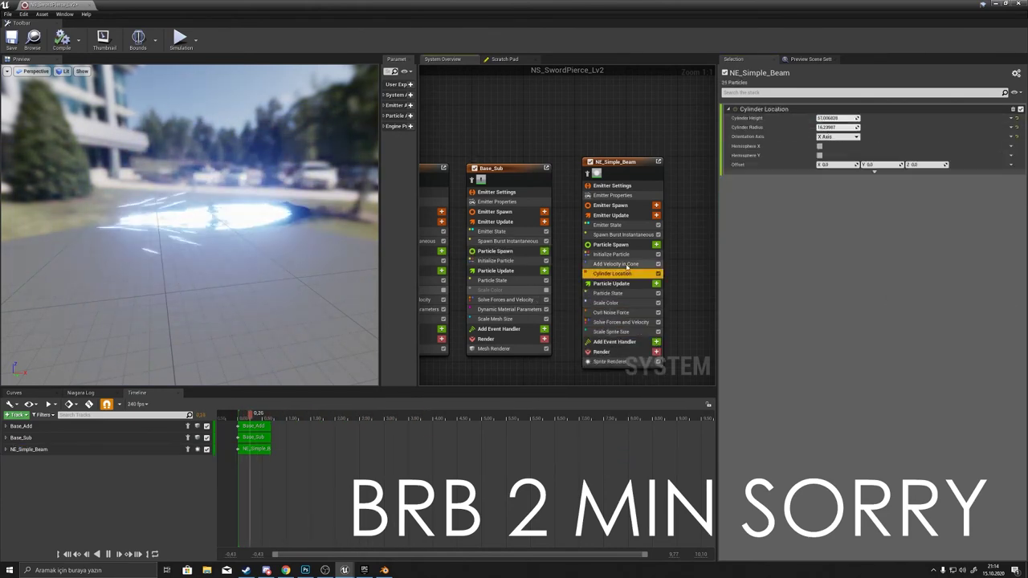
{"action": "left_click", "coordinate": [602, 188]}
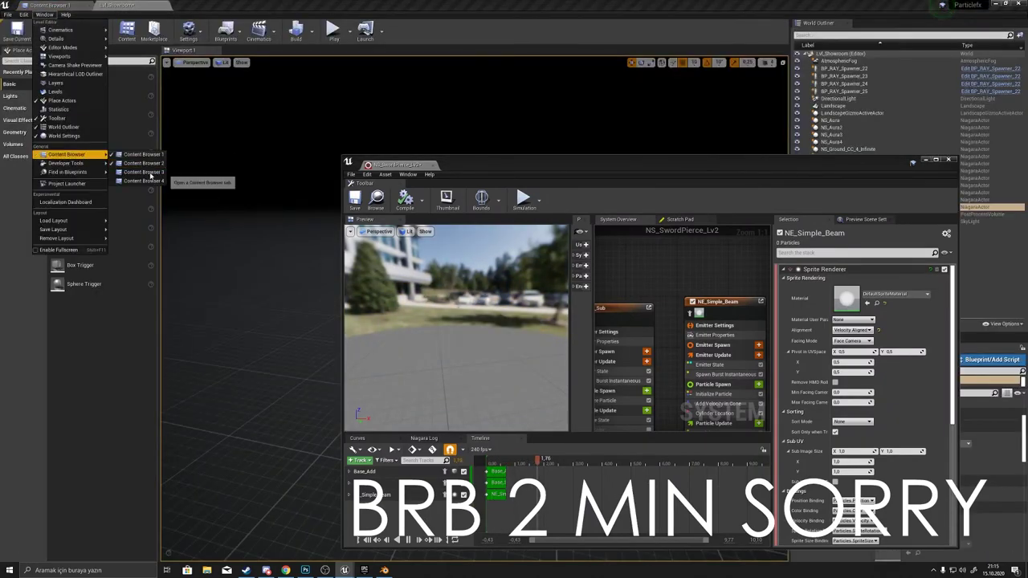
Step: Rename the duplicated dot material to M_Sub_Dot
{"action": "left_click", "coordinate": [325, 570]}
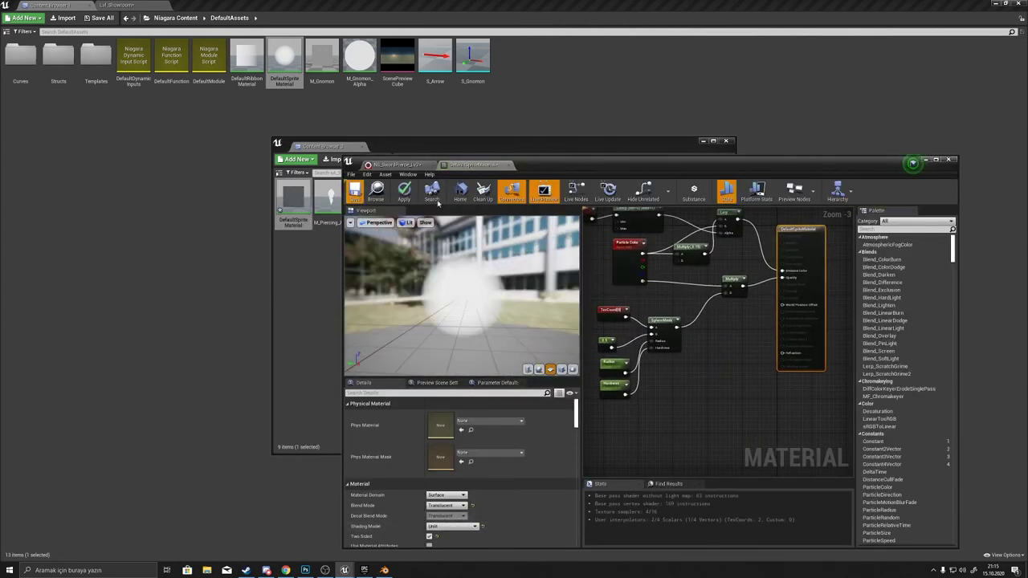
{"action": "type", "text": "M_Stb_Dot"}
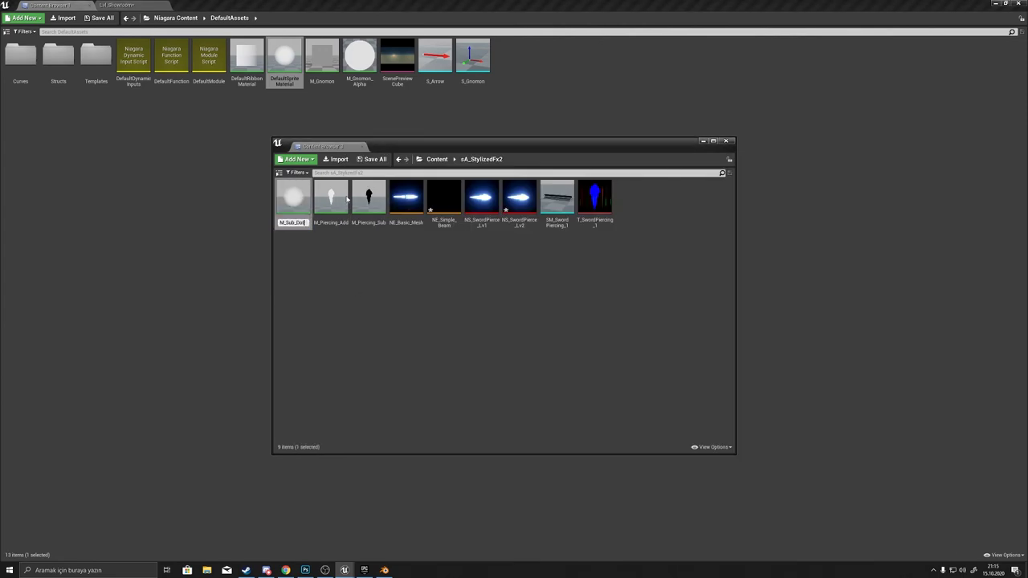
{"action": "key", "text": "Return"}
Step: Reopen the NS_SwordPierce_Lv2 system from the sA_StylizedFx2 folder
{"action": "left_click", "coordinate": [126, 17]}
{"action": "left_click", "coordinate": [126, 18]}
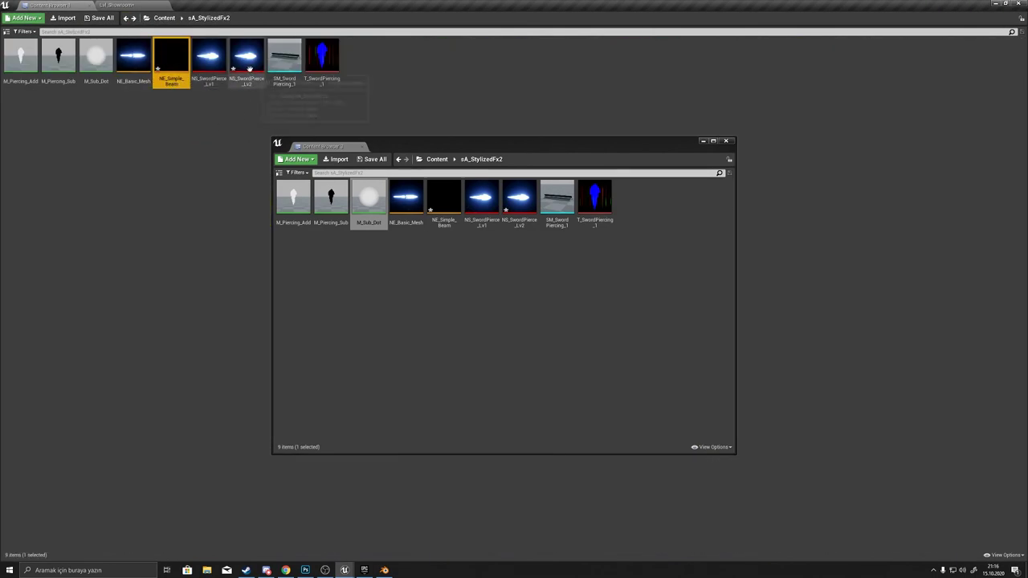
{"action": "double_click", "coordinate": [246, 56]}
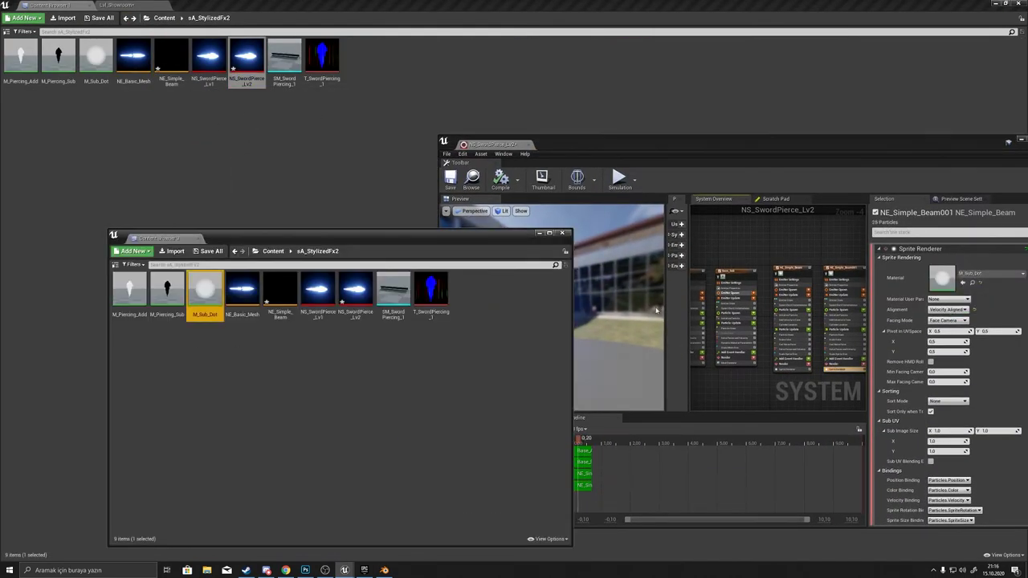
Step: Adjust NE_Simple_Beam001's particle color and its Scale Color curve
{"action": "left_click_drag", "start_coordinate": [362, 146], "coordinate": [27, 332]}
{"action": "left_click", "coordinate": [804, 299]}
{"action": "left_click", "coordinate": [934, 303]}
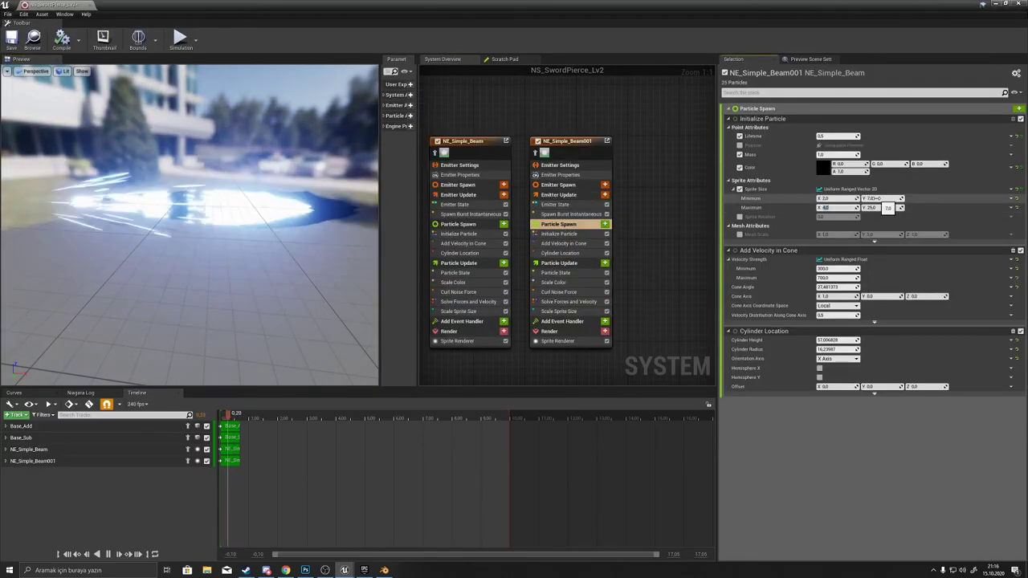
{"action": "left_click", "coordinate": [554, 282]}
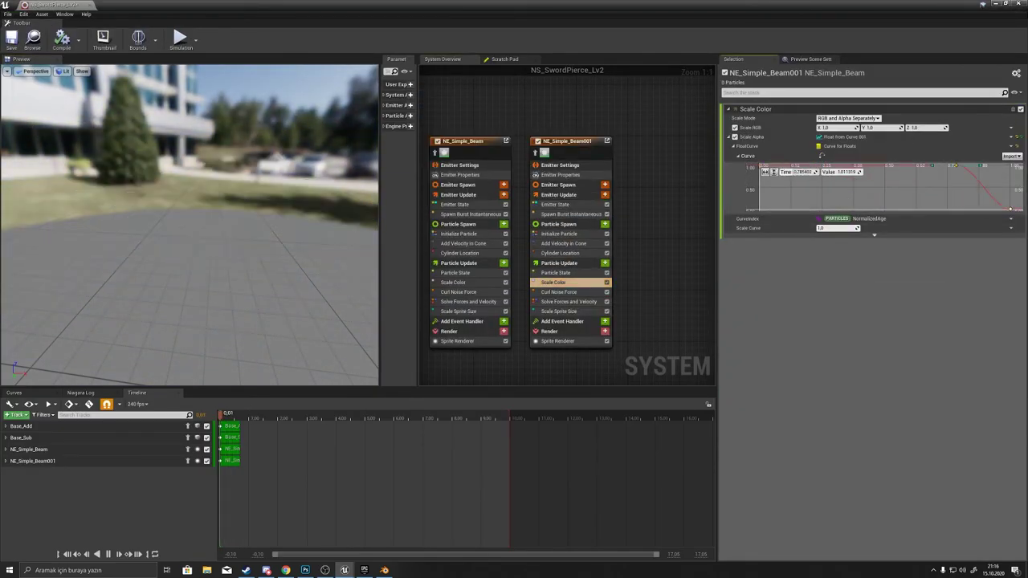
{"action": "left_click_drag", "start_coordinate": [239, 201], "coordinate": [239, 230]}
Step: Set the second beam's cone velocity to 900–960 and cylinder radius to about 61.7
{"action": "left_click", "coordinate": [563, 243]}
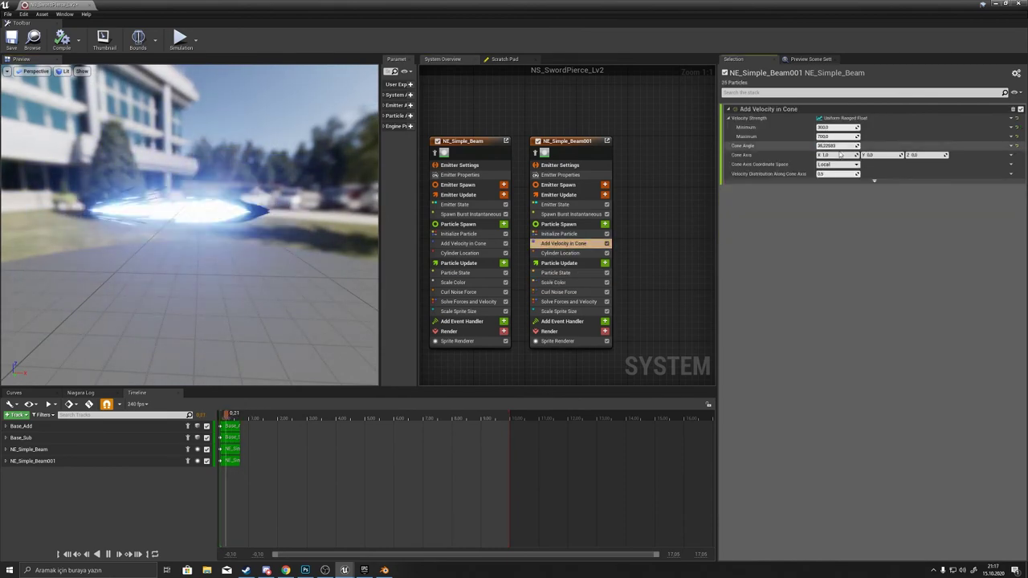
{"action": "left_click", "coordinate": [566, 253]}
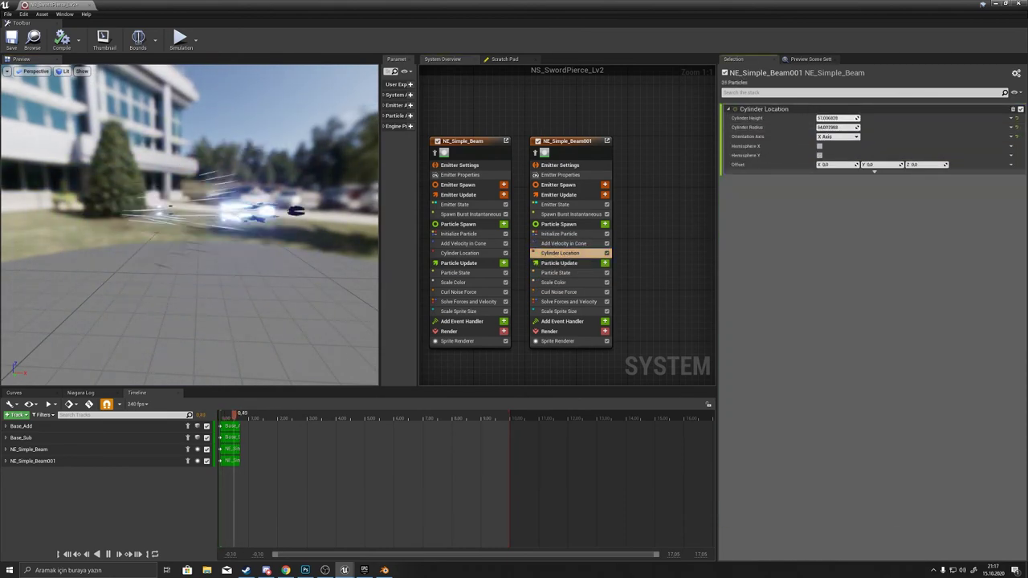
{"action": "left_click_drag", "start_coordinate": [837, 126], "coordinate": [838, 127]}
{"action": "left_click_drag", "start_coordinate": [241, 208], "coordinate": [309, 200]}
{"action": "left_click", "coordinate": [572, 243]}
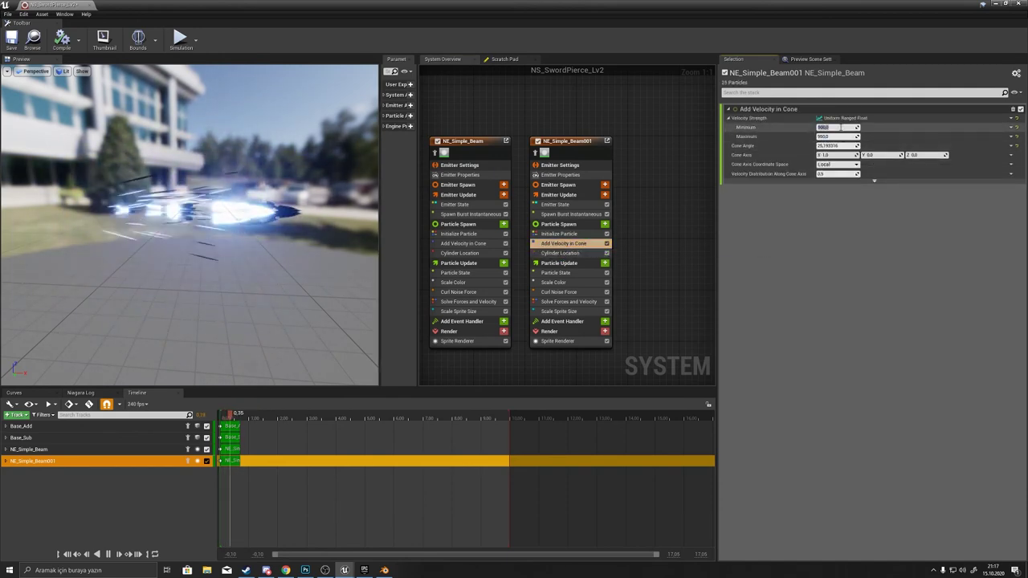
{"action": "mouse_move", "coordinate": [317, 253]}
{"action": "left_mouse_down"}
{"action": "mouse_move", "coordinate": [317, 225]}
{"action": "mouse_move", "coordinate": [185, 241]}
{"action": "left_mouse_up"}
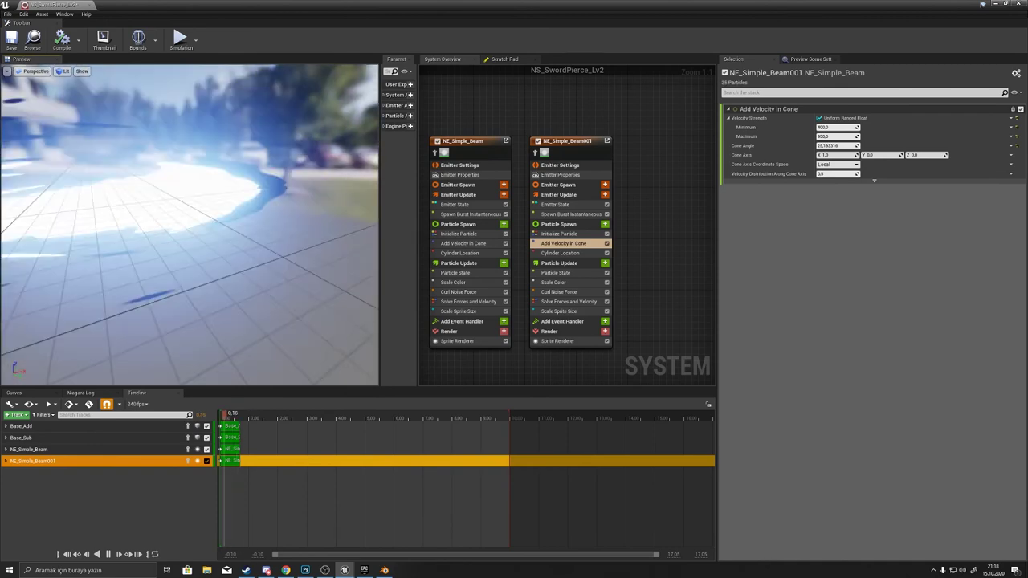
Step: Scrub the preview timeline to replay the effect, then return to the level editor
{"action": "left_click_drag", "start_coordinate": [240, 423], "coordinate": [246, 423]}
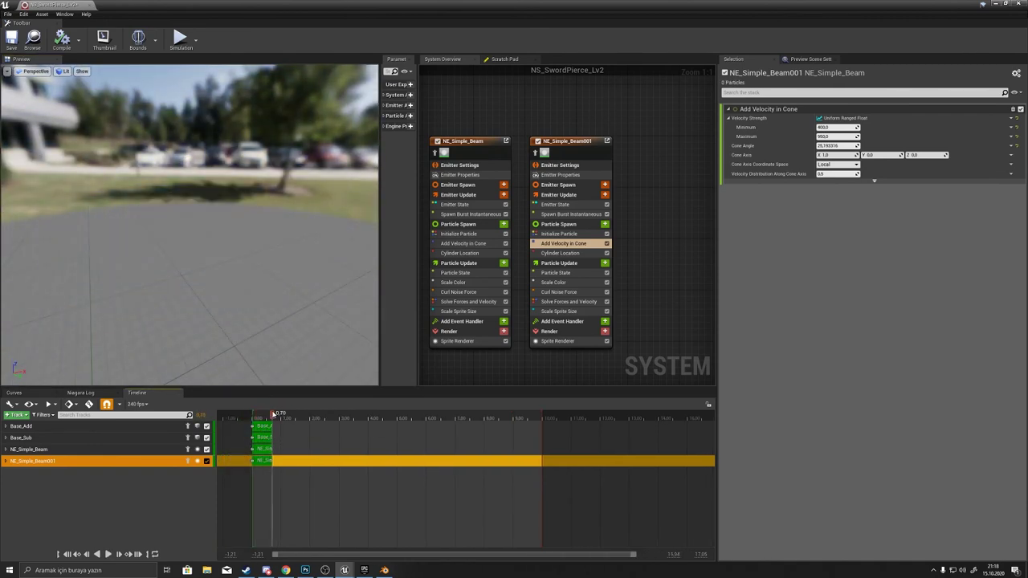
{"action": "left_click_drag", "start_coordinate": [257, 414], "coordinate": [269, 414]}
{"action": "left_click", "coordinate": [996, 3]}
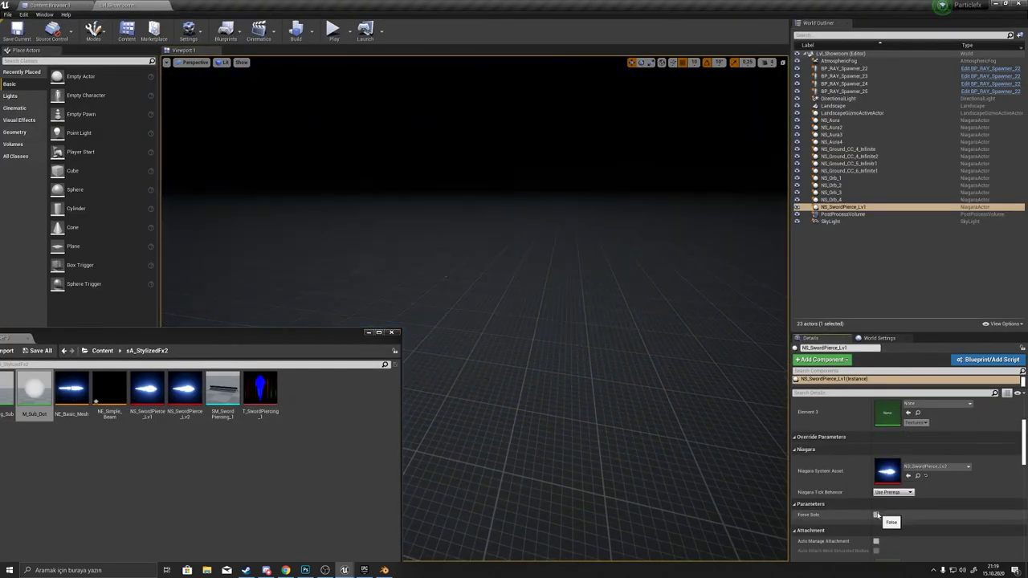
Step: Lower the level camera and toggle Force Solo on the sword pierce effect actor
{"action": "right_click_drag", "start_coordinate": [482, 362], "coordinate": [482, 434]}
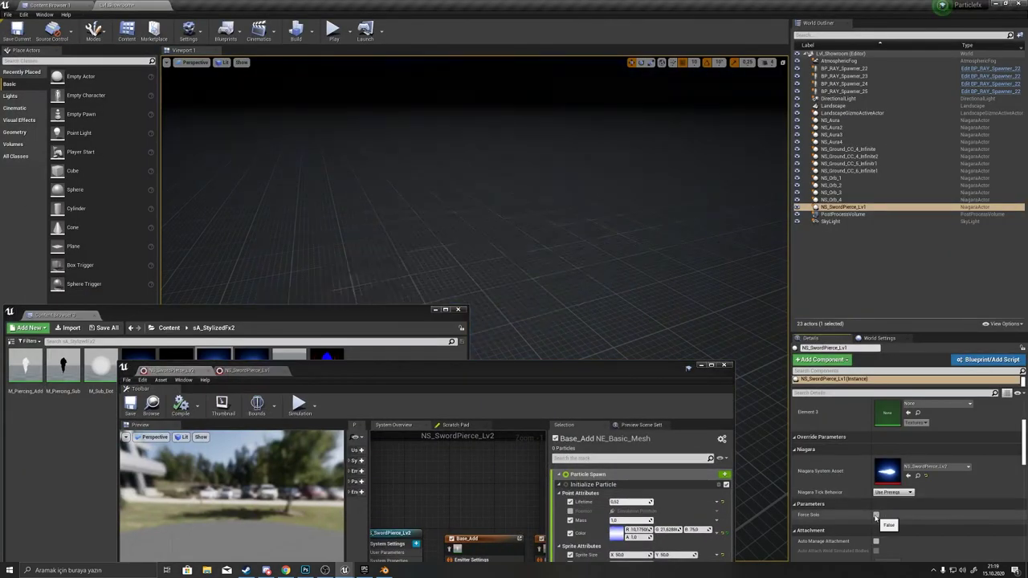
{"action": "left_click", "coordinate": [875, 515]}
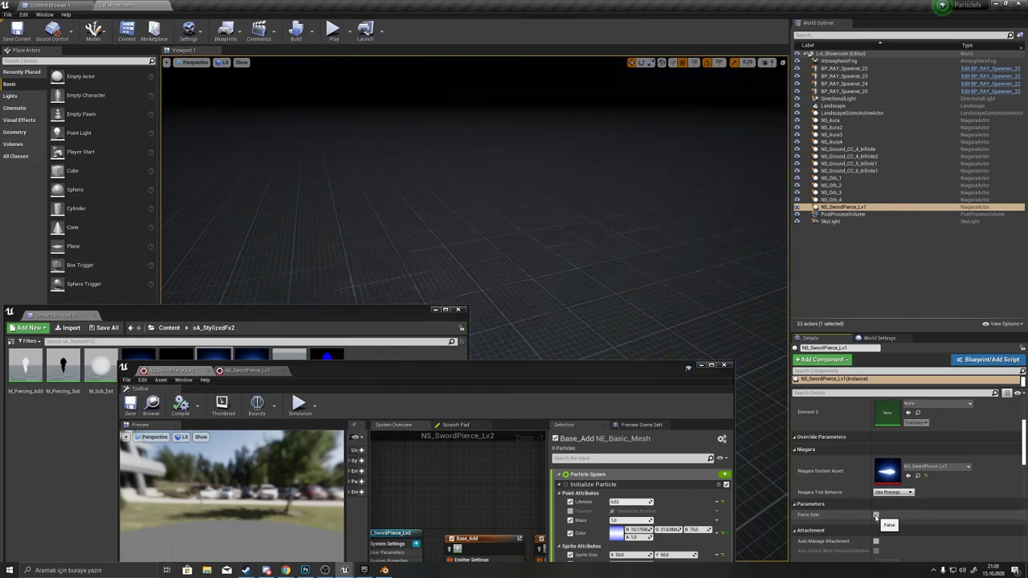